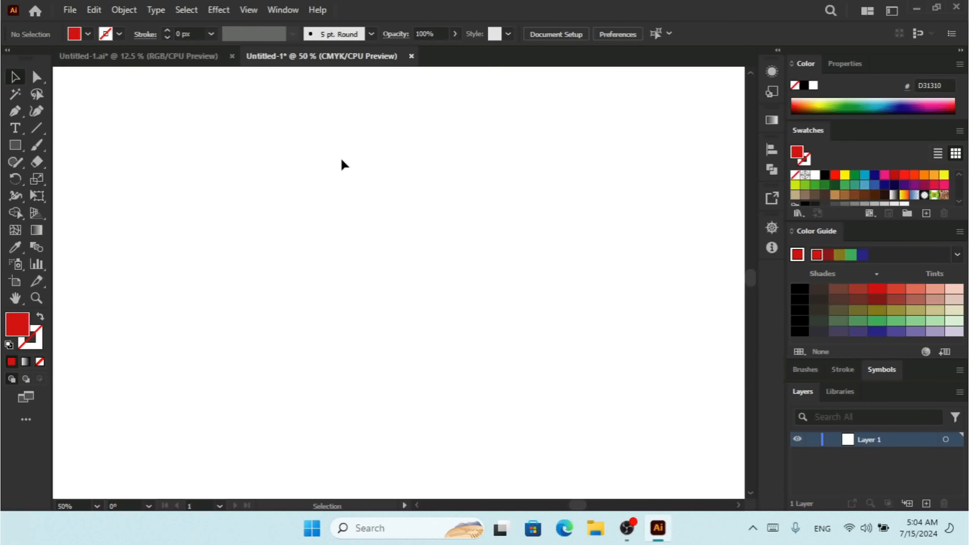
{"action": "left_click", "coordinate": [129, 13]}
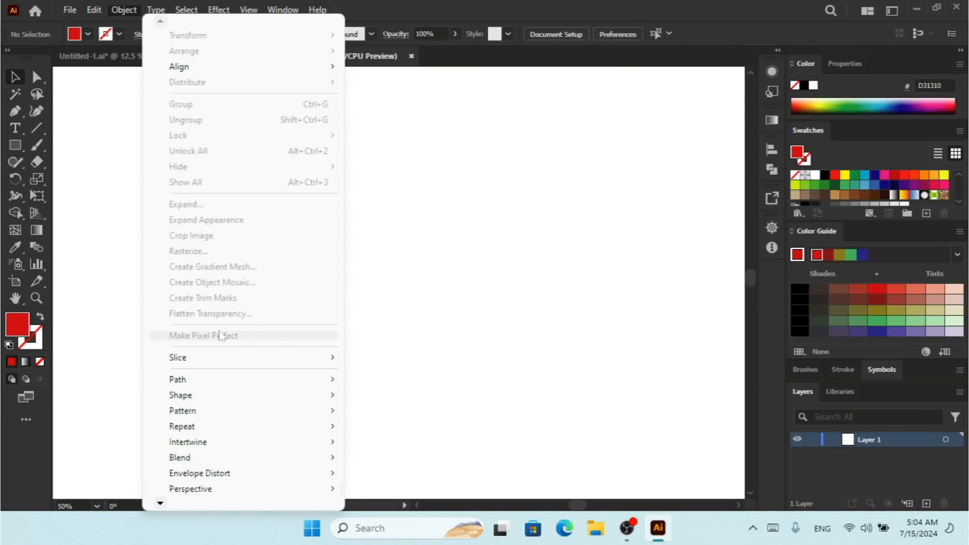
{"action": "left_click", "coordinate": [558, 203]}
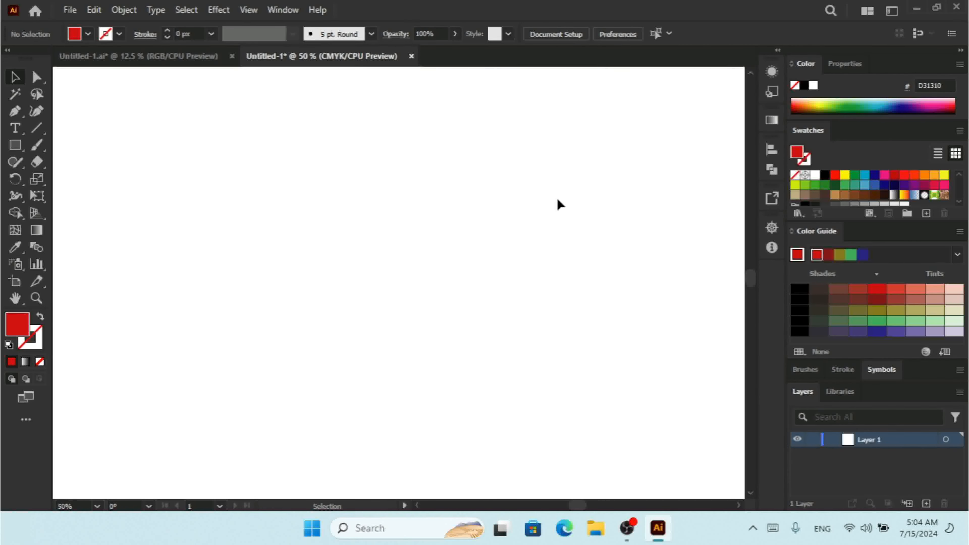
Draw a large red rectangle across the artboard and turn on Pixel Preview
{"action": "left_click", "coordinate": [15, 145]}
{"action": "left_click_drag", "start_coordinate": [119, 117], "coordinate": [664, 379]}
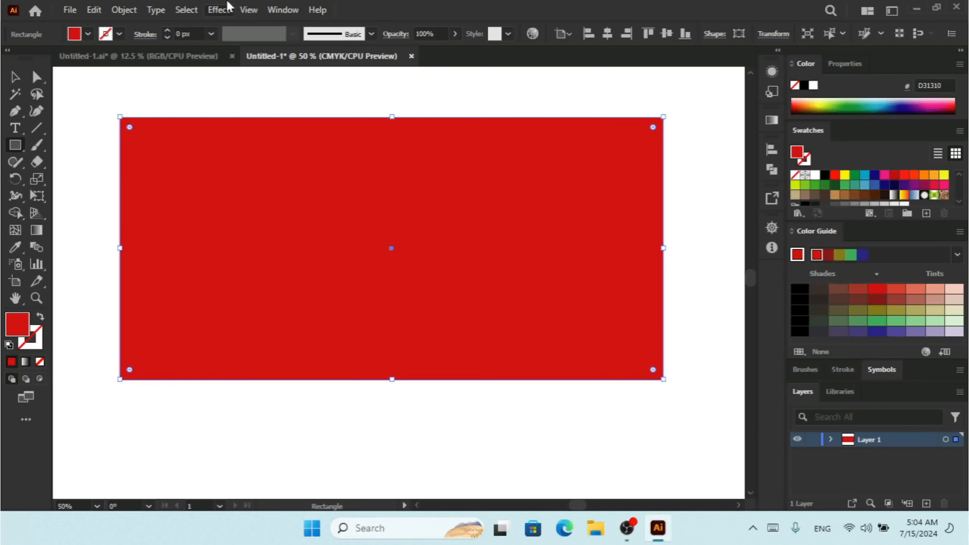
{"action": "left_click", "coordinate": [248, 11]}
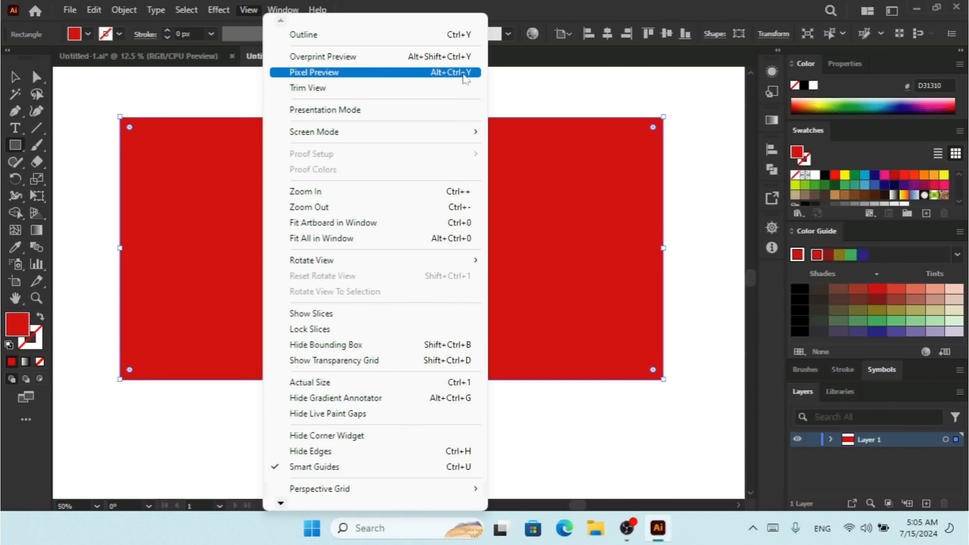
{"action": "left_click", "coordinate": [330, 76]}
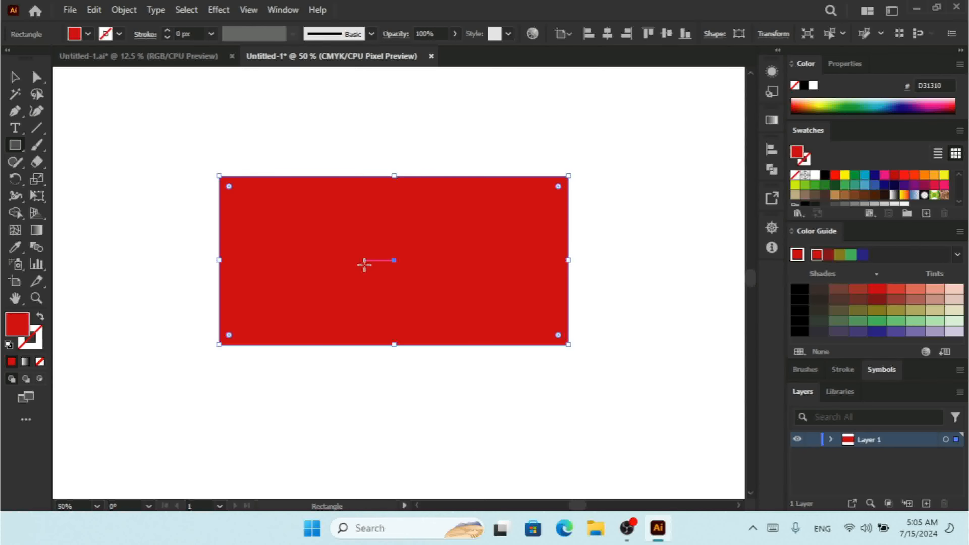
Draw a small rectangle inside the red one at pixel-grid scale, slightly off the grid, and fill it with magenta ED1586
{"action": "key", "text": "ctrl"}
{"action": "key", "text": "ctrl+equal"}
{"action": "key", "text": "ctrl+equal"}
{"action": "key", "text": "ctrl+equal"}
{"action": "key", "text": "ctrl+equal"}
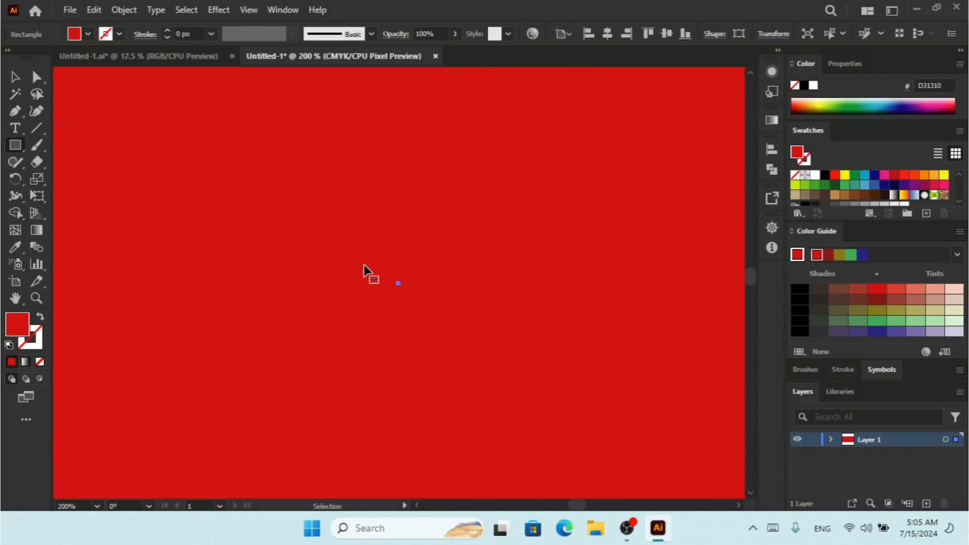
{"action": "key", "text": "ctrl+equal"}
{"action": "key", "text": "ctrl+equal"}
{"action": "key", "text": "ctrl+equal"}
{"action": "key", "text": "ctrl+equal"}
{"action": "key", "text": "ctrl+equal"}
{"action": "key", "text": "ctrl+equal"}
{"action": "key", "text": "ctrl+equal"}
{"action": "key", "text": "ctrl+equal"}
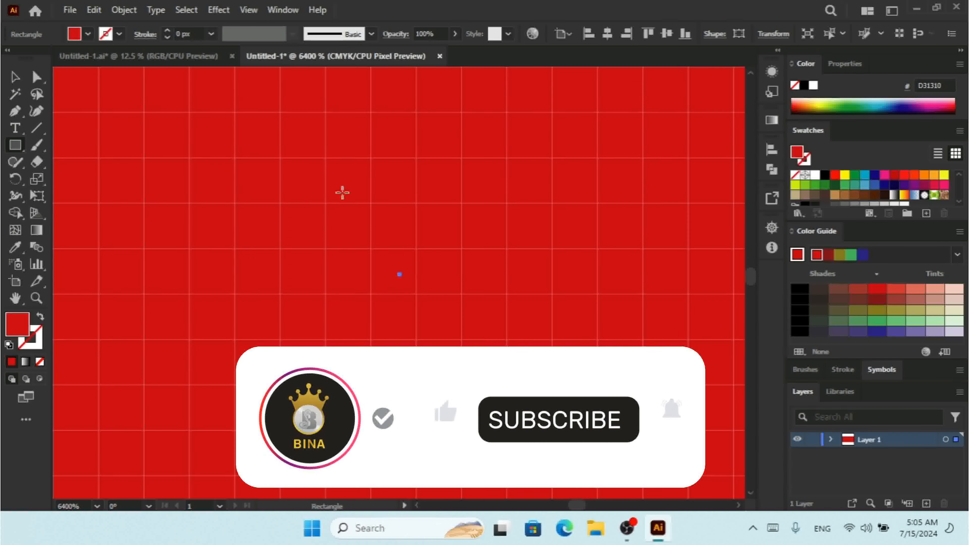
{"action": "left_click_drag", "start_coordinate": [281, 157], "coordinate": [529, 369]}
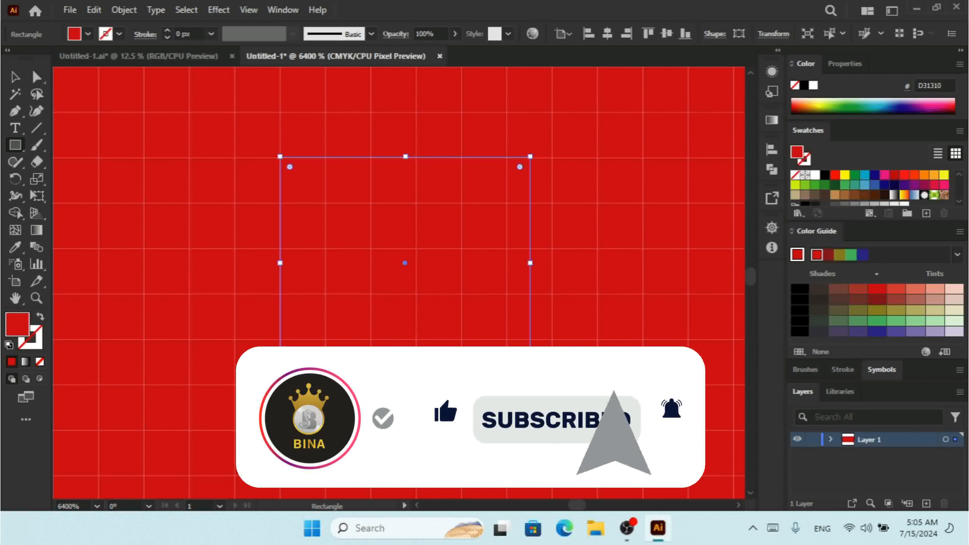
{"action": "left_click", "coordinate": [930, 102]}
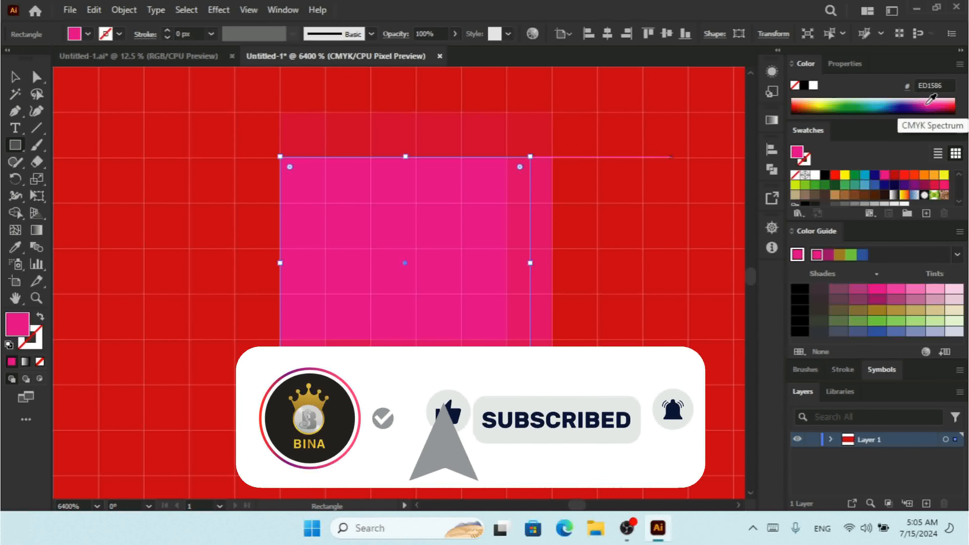
Align the small magenta rectangle to the pixel grid with Make Pixel Perfect
{"action": "left_click", "coordinate": [14, 79]}
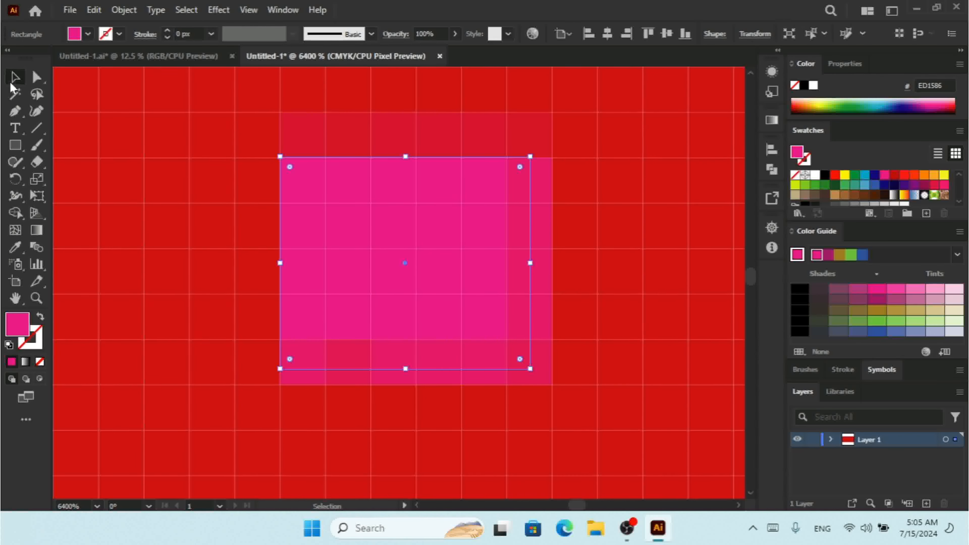
{"action": "left_click", "coordinate": [627, 162]}
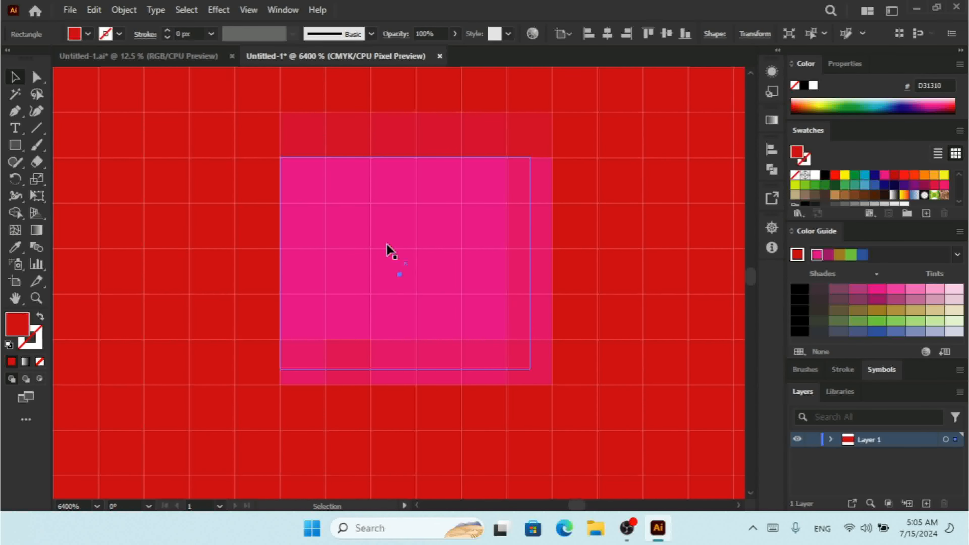
{"action": "left_click", "coordinate": [576, 194]}
{"action": "left_click", "coordinate": [374, 194]}
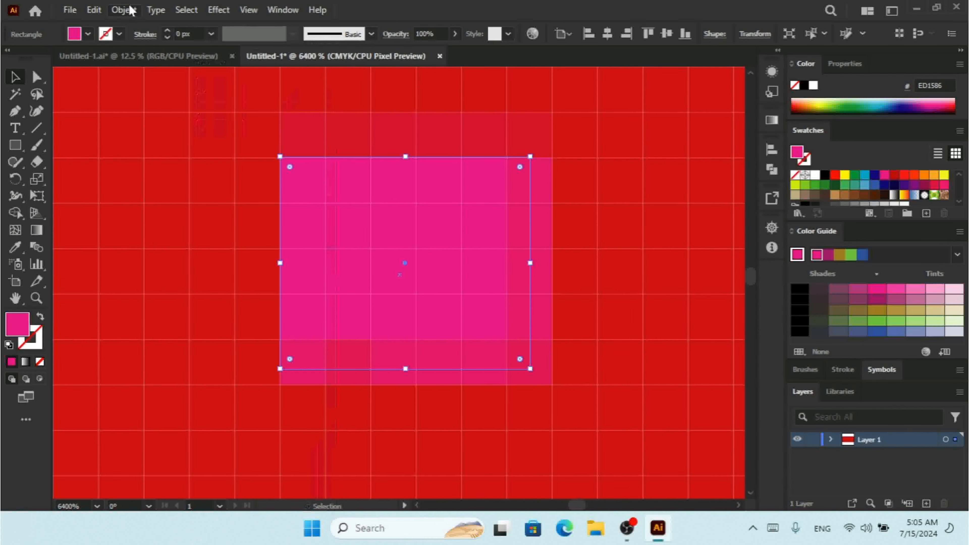
{"action": "left_click", "coordinate": [123, 10]}
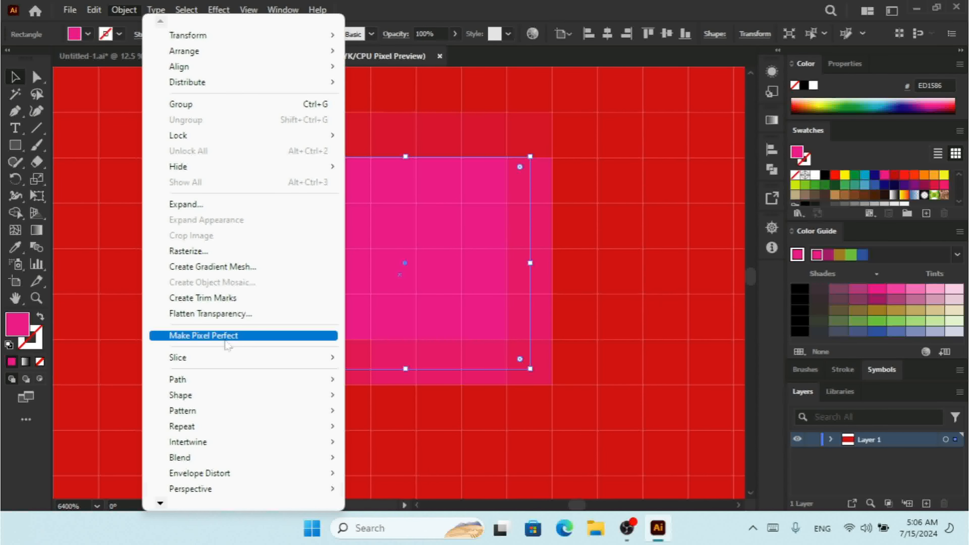
{"action": "left_click", "coordinate": [227, 336]}
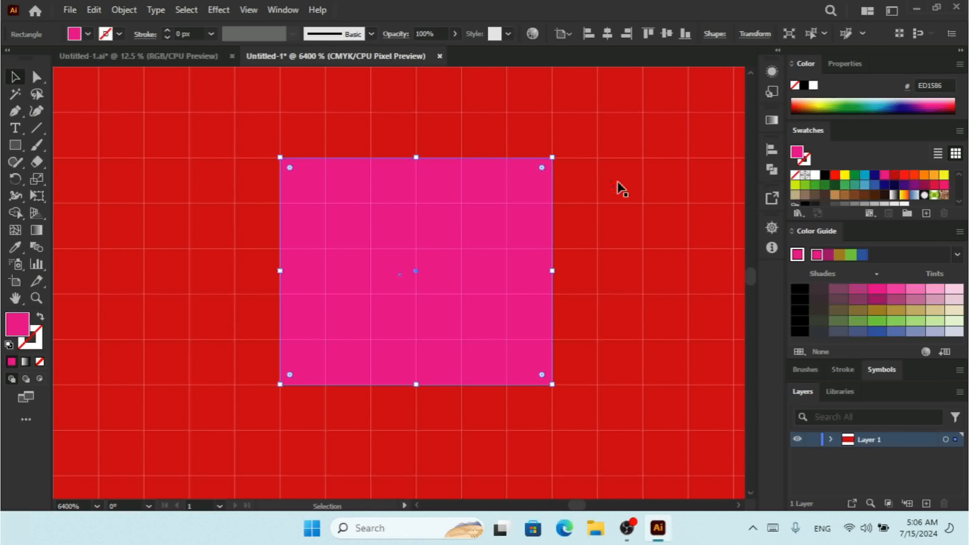
Move the magenta rectangle left off the pixel grid and apply Make Pixel Perfect to it again
{"action": "left_click", "coordinate": [606, 178]}
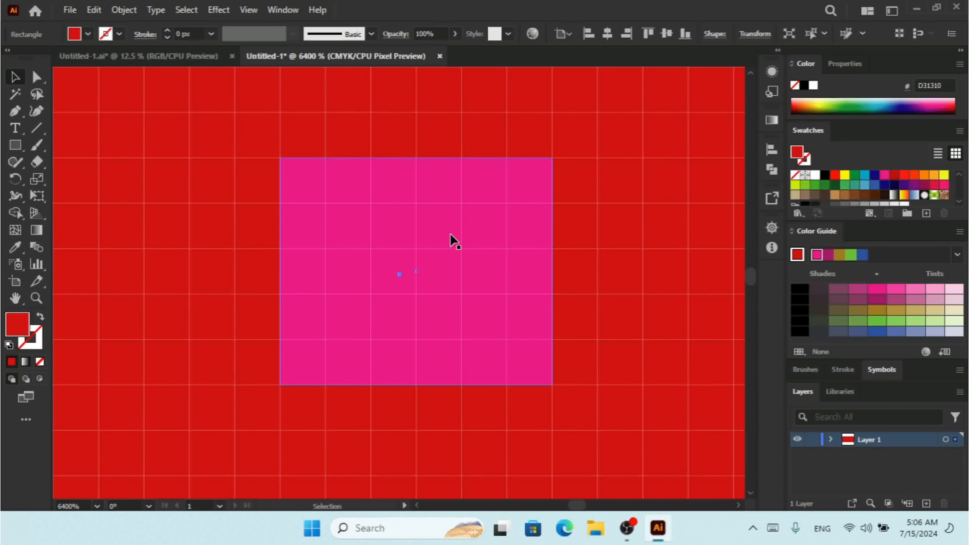
{"action": "left_click", "coordinate": [477, 243]}
{"action": "left_click_drag", "start_coordinate": [504, 245], "coordinate": [380, 239]}
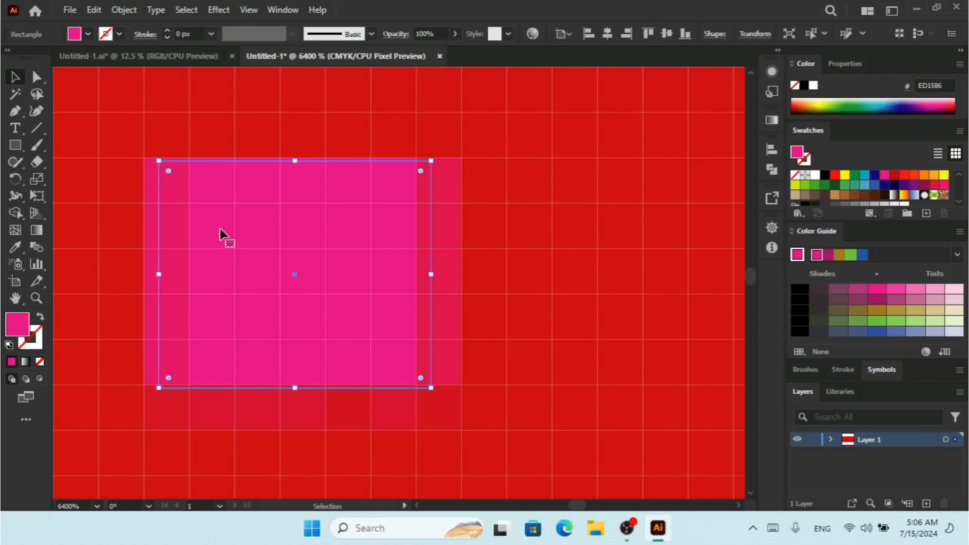
{"action": "left_click", "coordinate": [123, 11]}
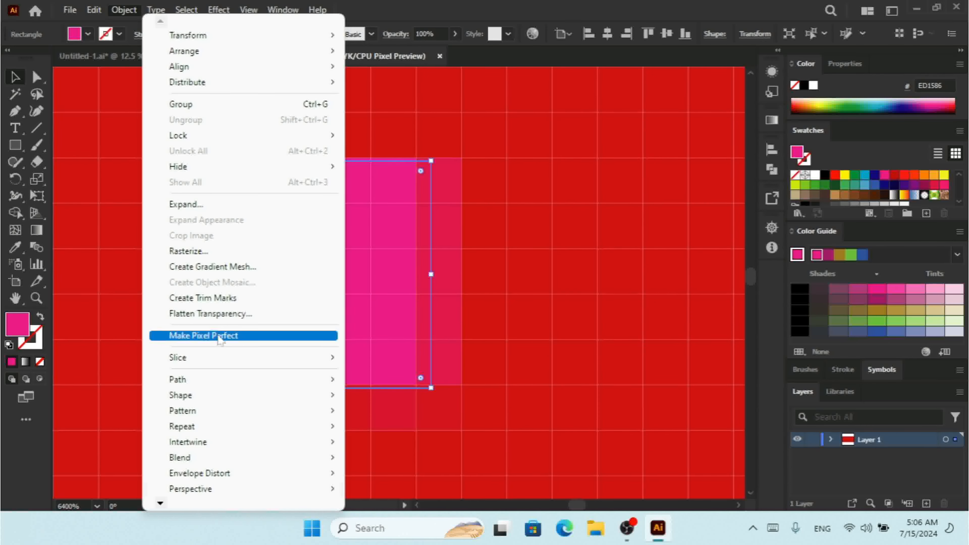
{"action": "left_click", "coordinate": [221, 336]}
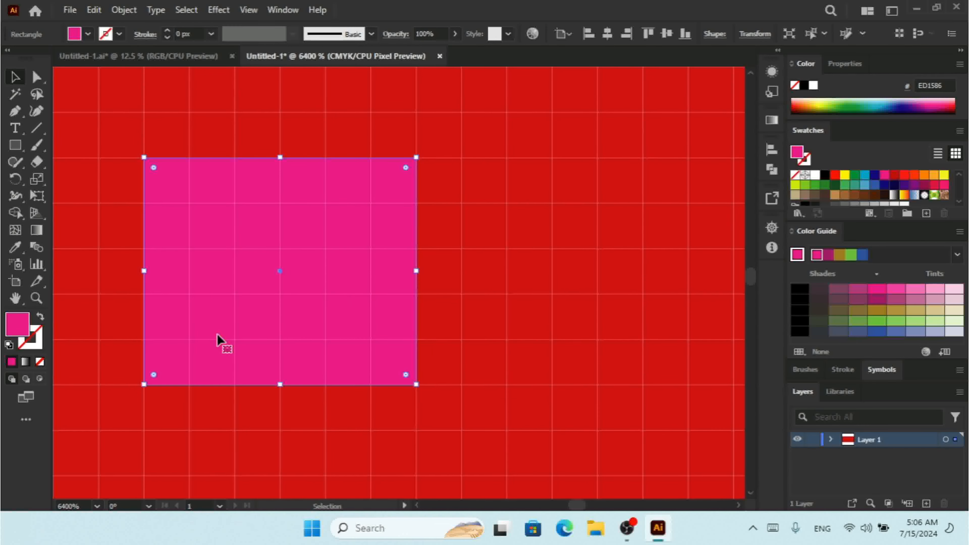
Shift the magenta rectangle about one pixel further left so its side edges fall off the pixel grid
{"action": "left_click", "coordinate": [479, 203]}
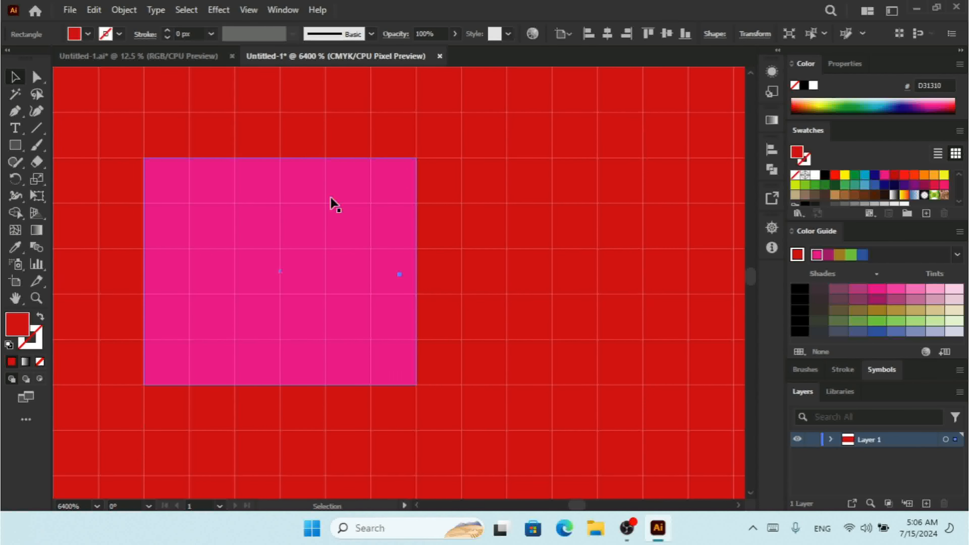
{"action": "left_click_drag", "start_coordinate": [331, 201], "coordinate": [296, 207]}
Draw a magenta circle to the right of the small rectangle and apply Make Pixel Perfect to it
{"action": "left_click", "coordinate": [16, 150]}
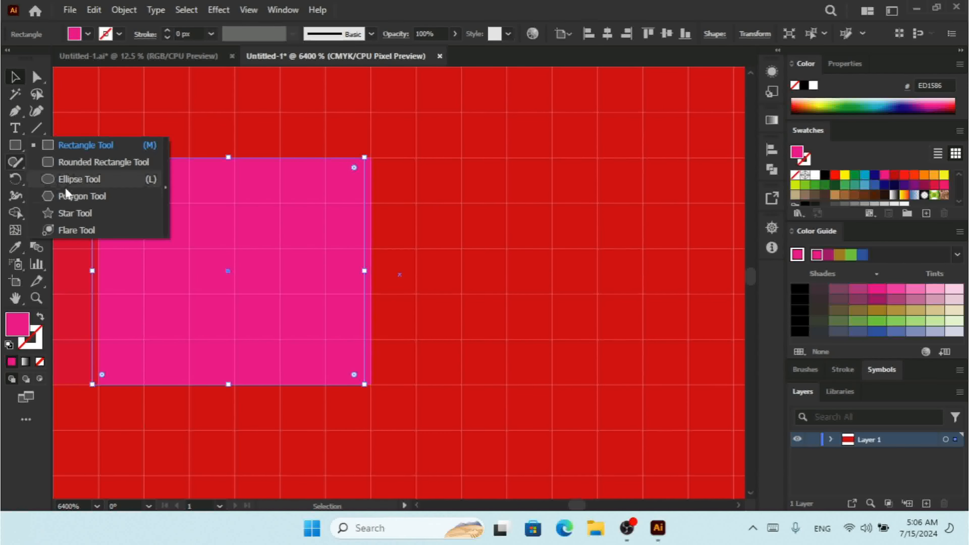
{"action": "left_click", "coordinate": [78, 179]}
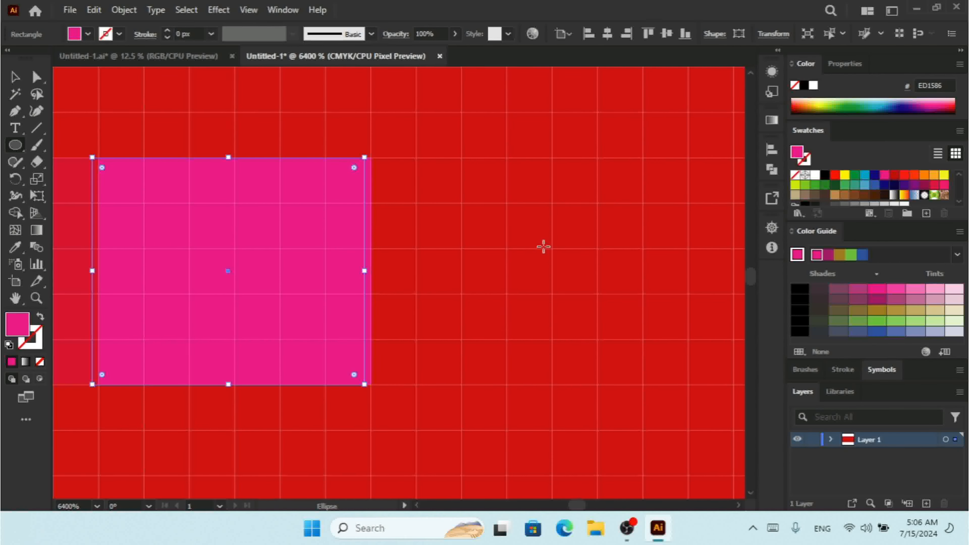
{"action": "left_click_drag", "start_coordinate": [544, 246], "coordinate": [630, 348]}
{"action": "left_click", "coordinate": [15, 76]}
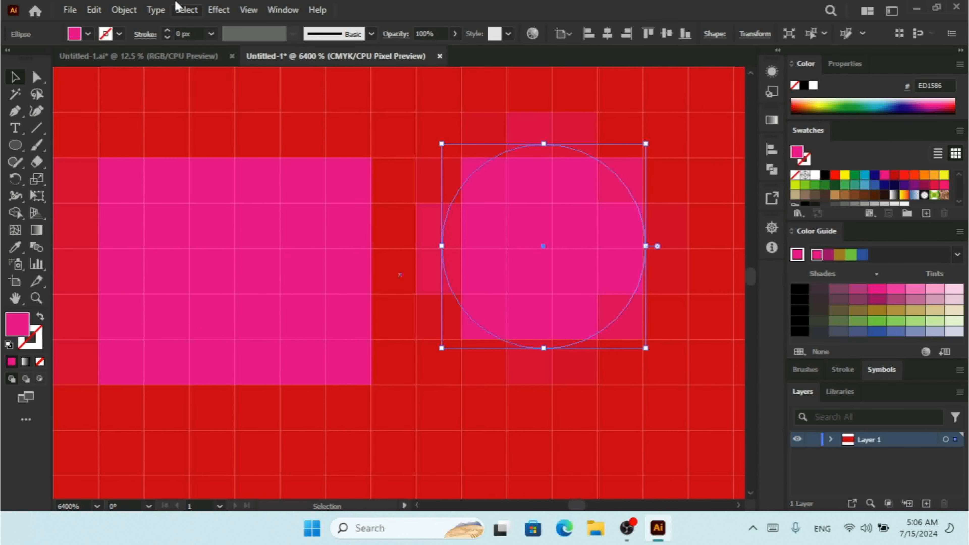
{"action": "left_click", "coordinate": [124, 9]}
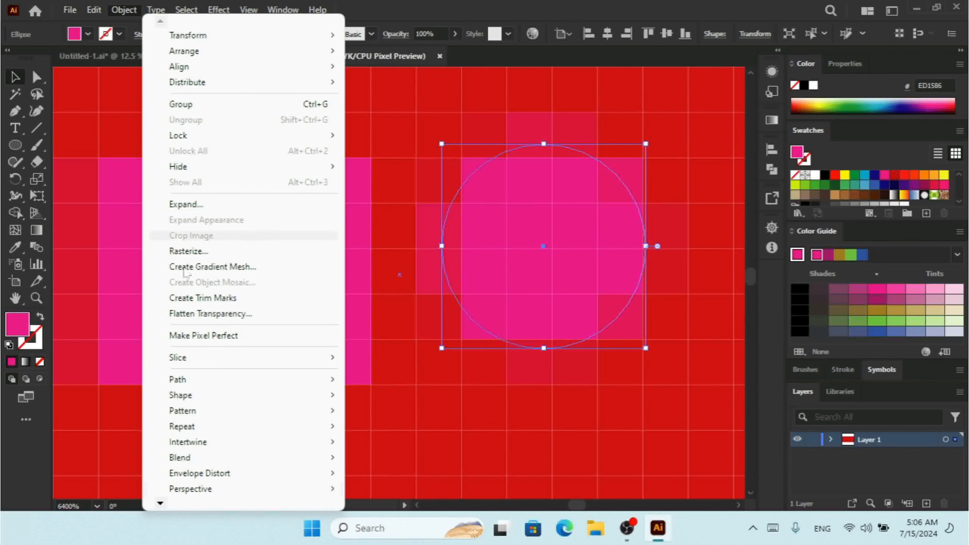
{"action": "left_click", "coordinate": [212, 335]}
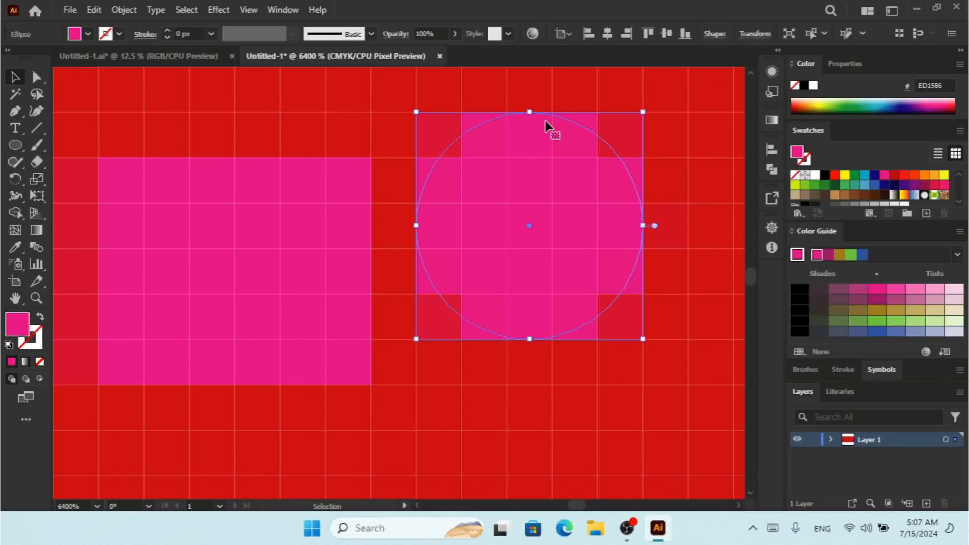
Move the circle straight down off the pixel grid and realign it with Make Pixel Perfect
{"action": "left_click_drag", "start_coordinate": [524, 187], "coordinate": [532, 269]}
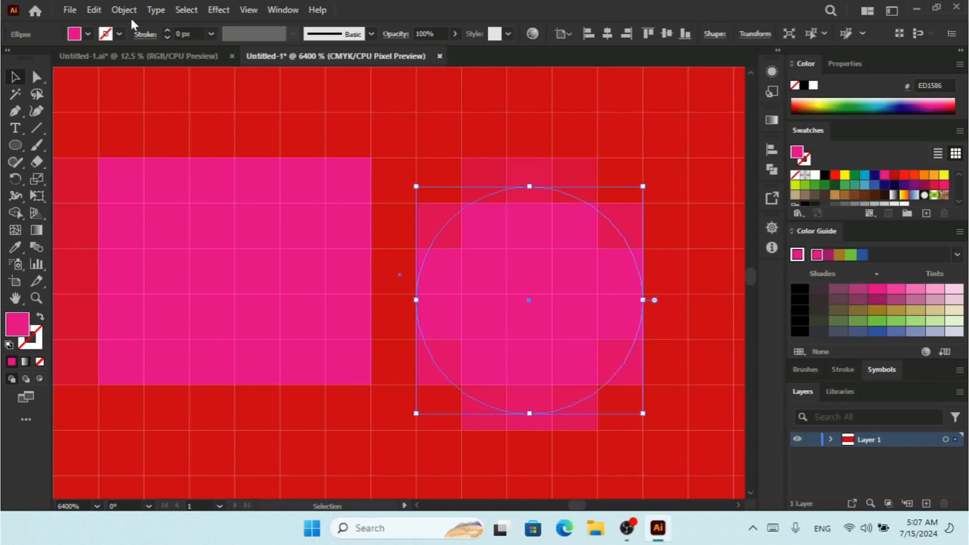
{"action": "left_click", "coordinate": [124, 11]}
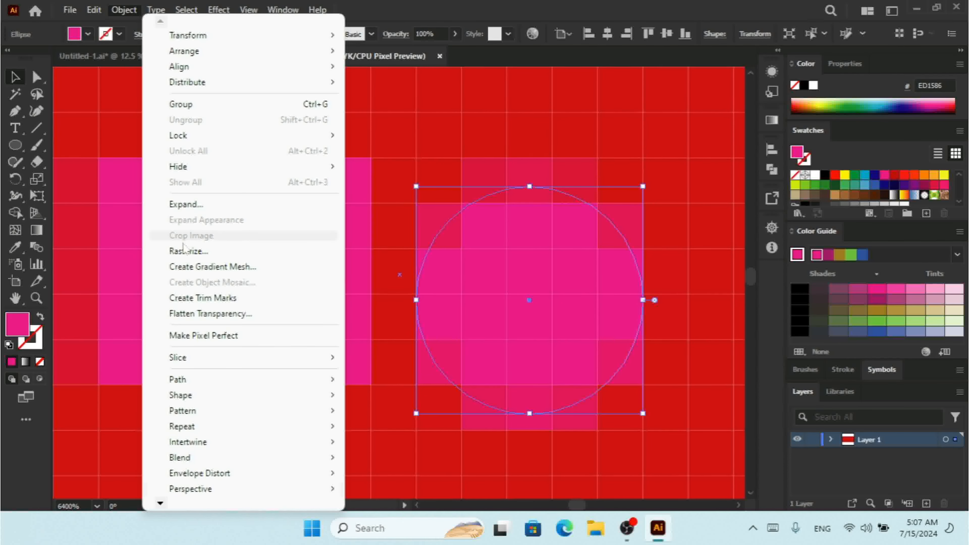
{"action": "left_click", "coordinate": [266, 336]}
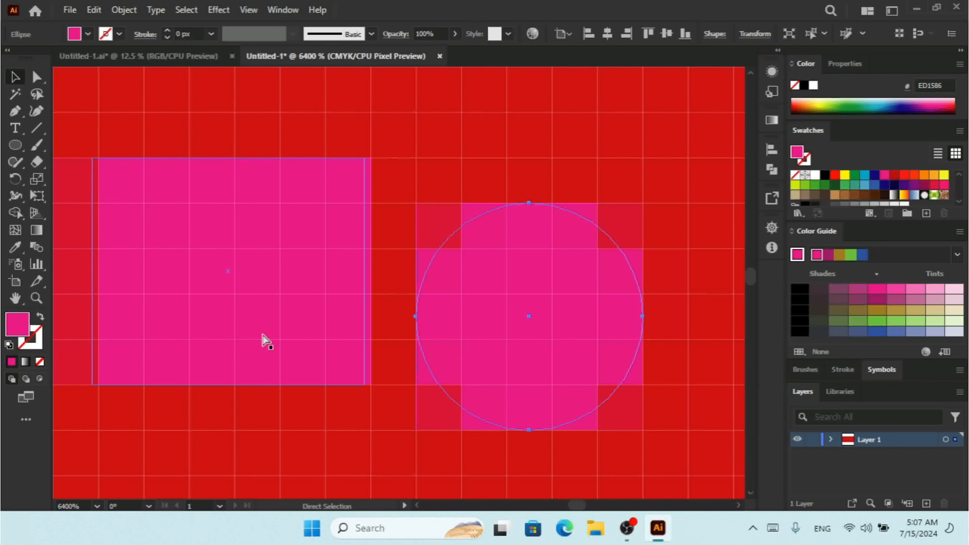
Select all objects, including the large red rectangle, and delete them from the artboard
{"action": "key", "text": "ctrl+minus"}
{"action": "key", "text": "ctrl+minus"}
{"action": "key", "text": "ctrl+minus"}
{"action": "key", "text": "ctrl+plus"}
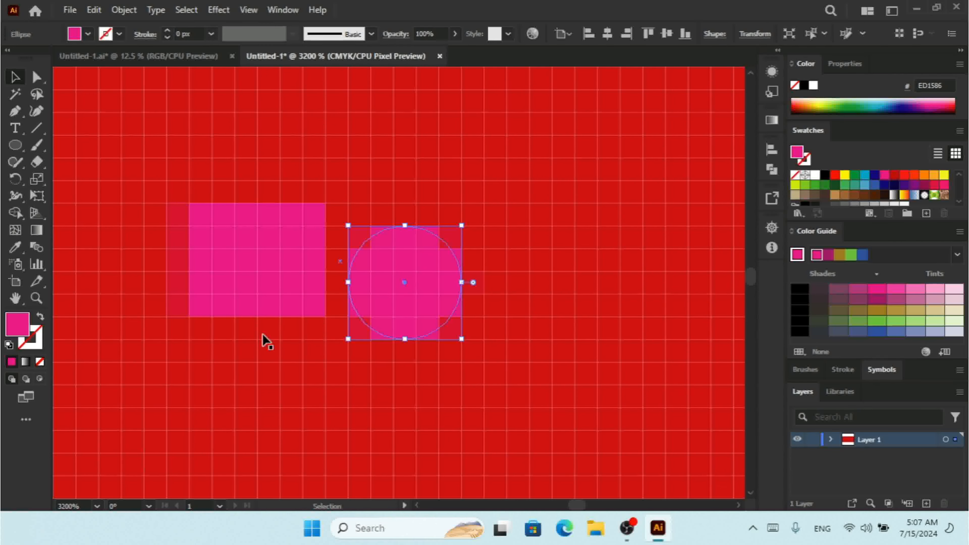
{"action": "key", "text": "ctrl+minus"}
{"action": "key", "text": "ctrl+minus"}
{"action": "key", "text": "ctrl+minus"}
{"action": "key", "text": "a"}
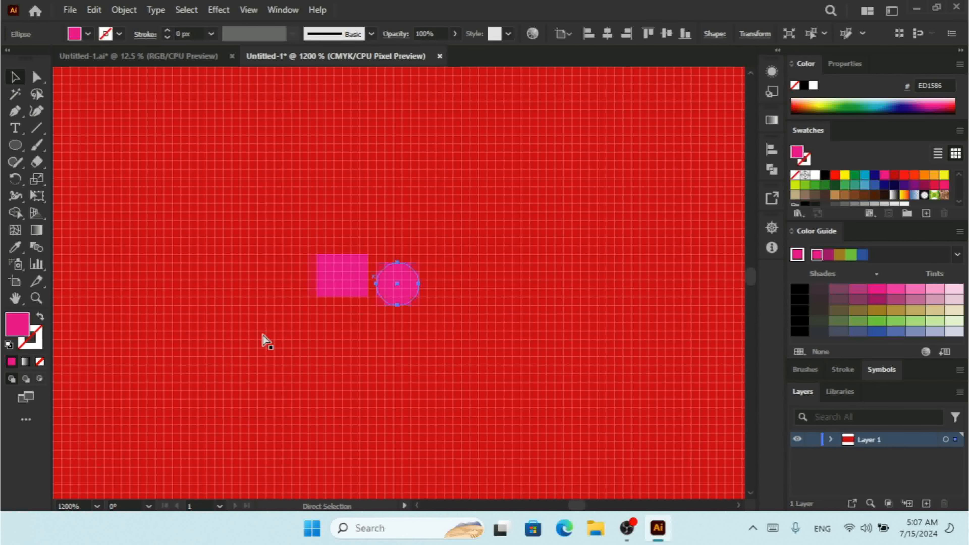
{"action": "key", "text": "v"}
{"action": "key", "text": "ctrl+a"}
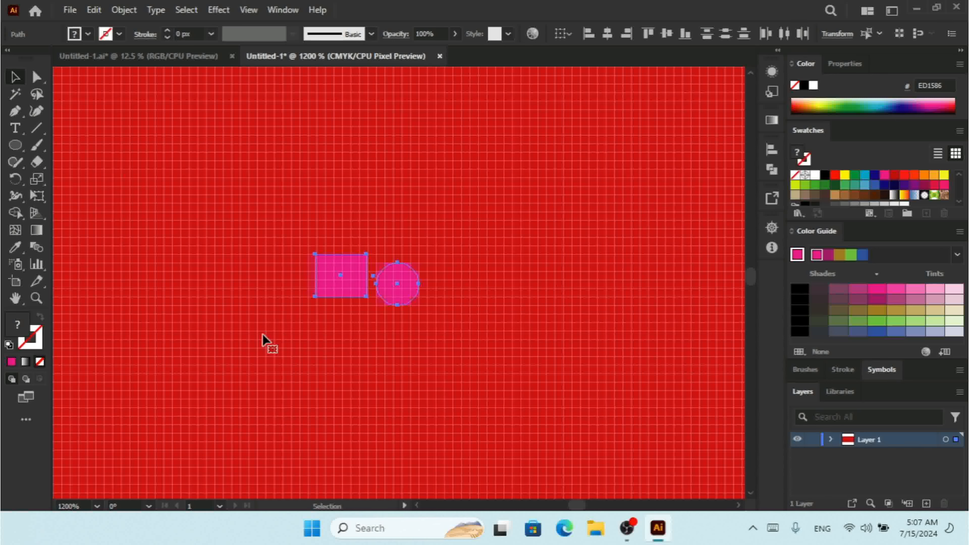
{"action": "key", "text": "Delete"}
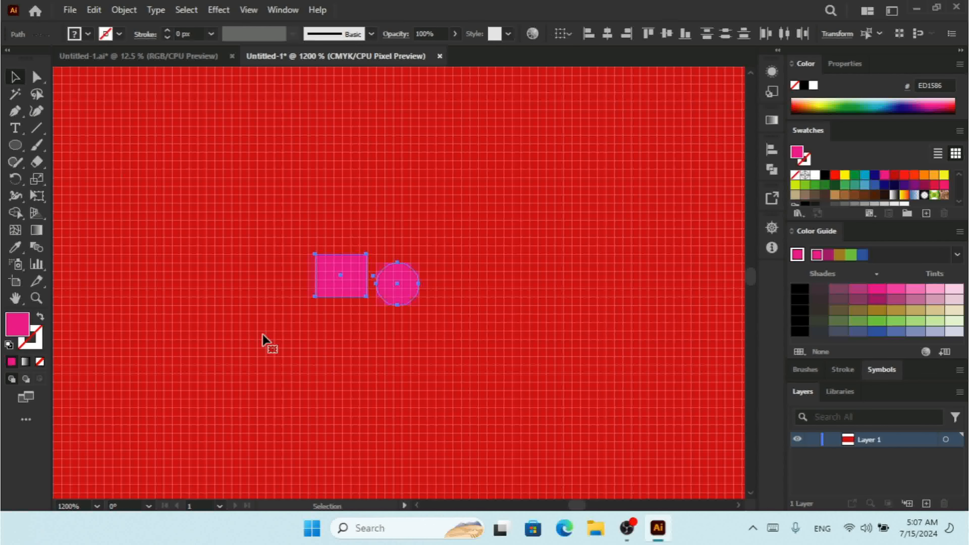
Check the whole cleared artboard at 25% zoom
{"action": "key", "text": "ctrl+minus"}
{"action": "key", "text": "ctrl+minus"}
{"action": "key", "text": "ctrl+minus"}
{"action": "key", "text": "ctrl+minus"}
{"action": "key", "text": "ctrl+minus"}
{"action": "key", "text": "ctrl+minus"}
{"action": "key", "text": "ctrl+minus"}
{"action": "key", "text": "ctrl+minus"}
{"action": "key", "text": "ctrl+minus"}
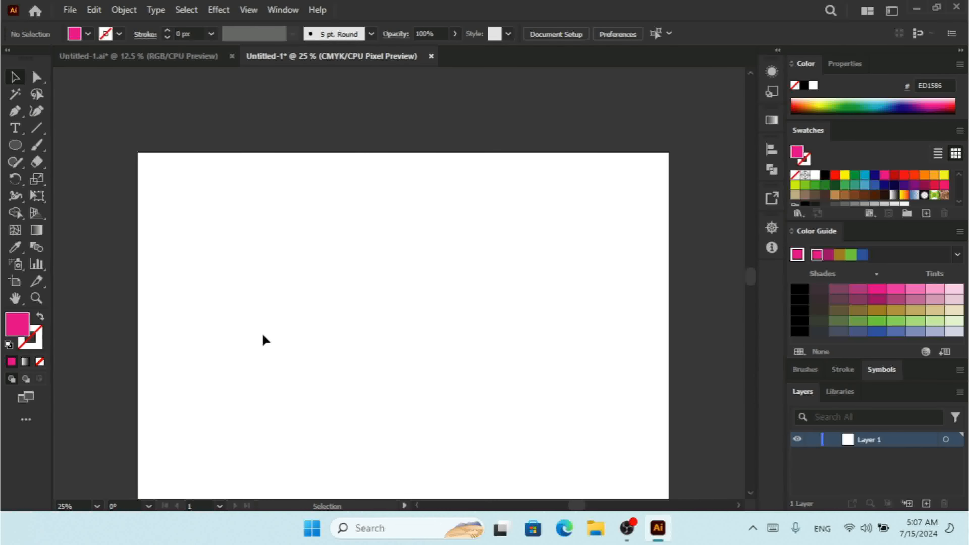
{"action": "scroll", "coordinate": [753, 499], "scroll_direction": "down", "scroll_amount": 3}
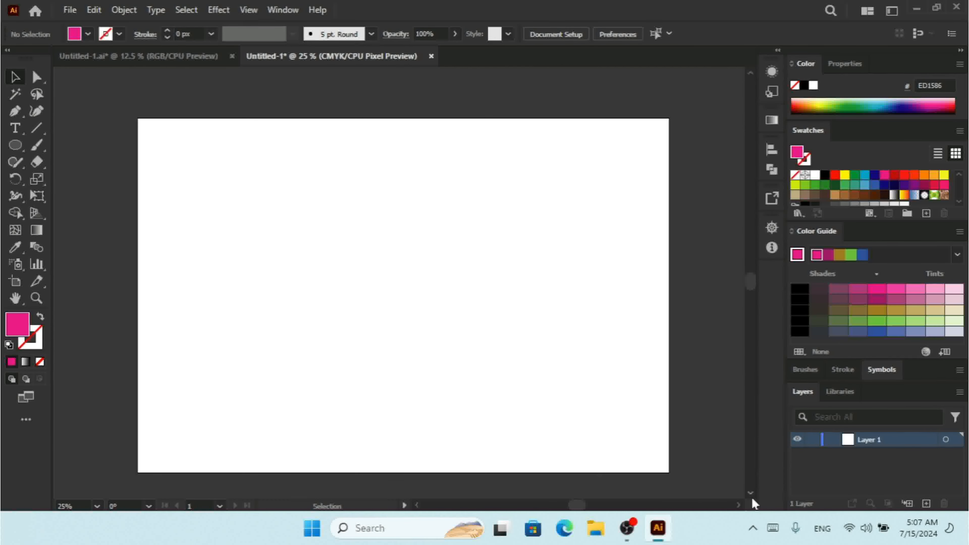
{"action": "left_click", "coordinate": [18, 150]}
{"action": "left_click", "coordinate": [88, 162]}
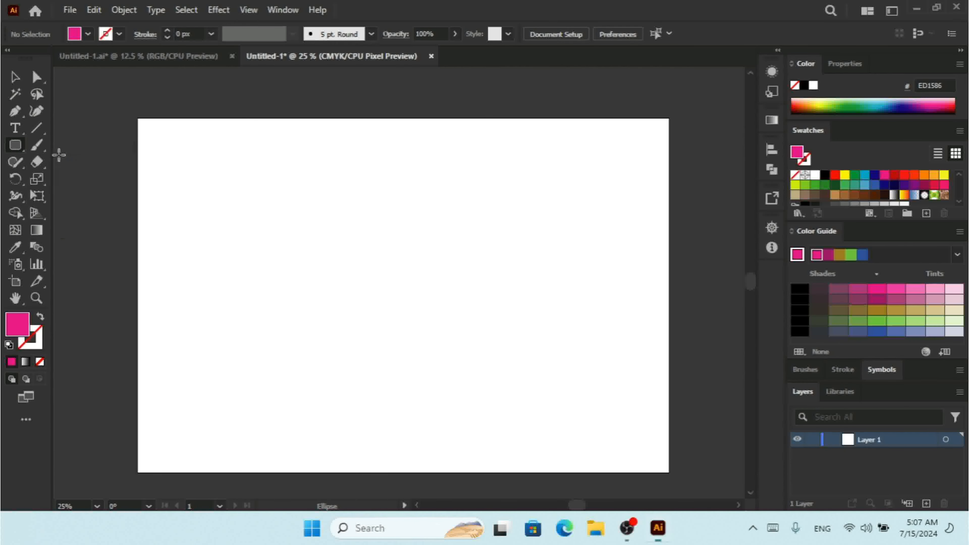
{"action": "left_click_drag", "start_coordinate": [21, 149], "coordinate": [42, 151]}
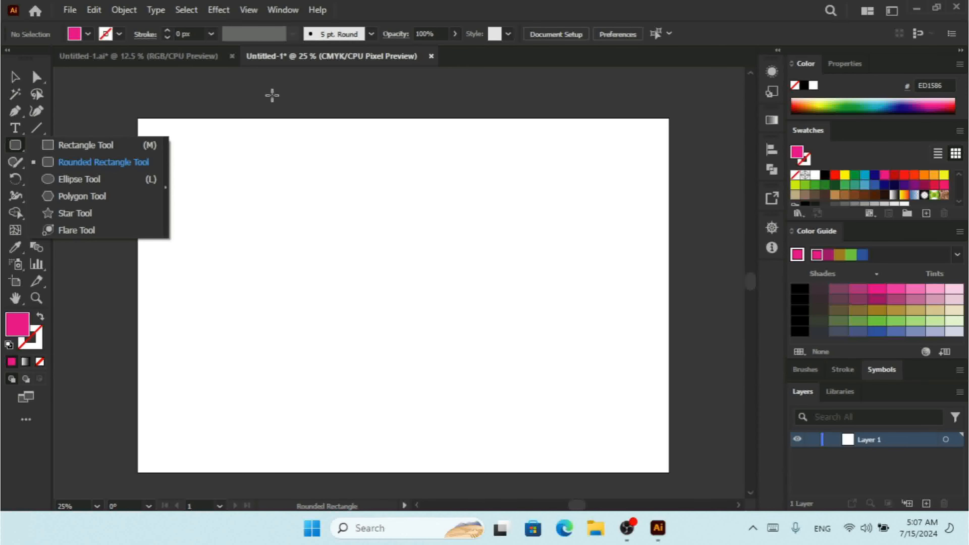
{"action": "left_click", "coordinate": [335, 62]}
{"action": "left_click", "coordinate": [70, 10]}
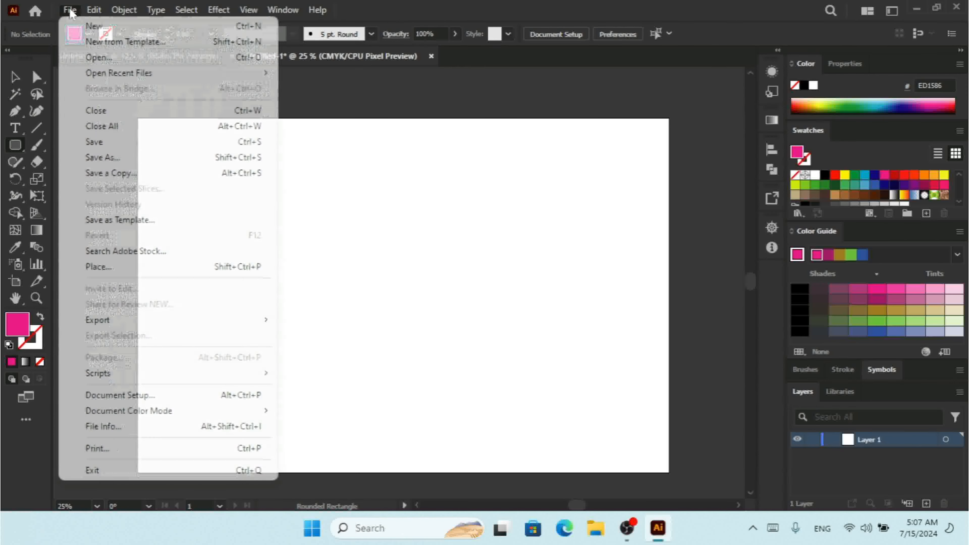
{"action": "key", "text": "Escape"}
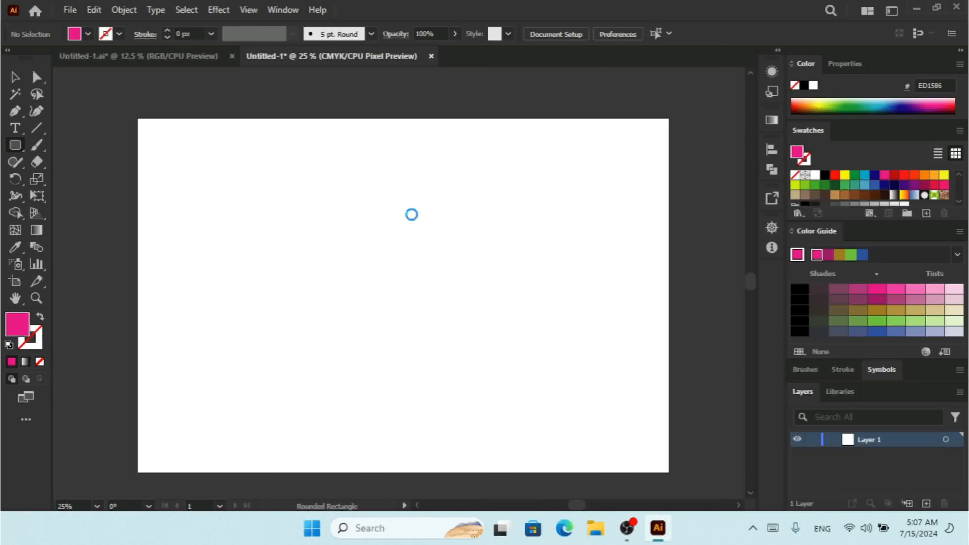
{"action": "left_click", "coordinate": [673, 311]}
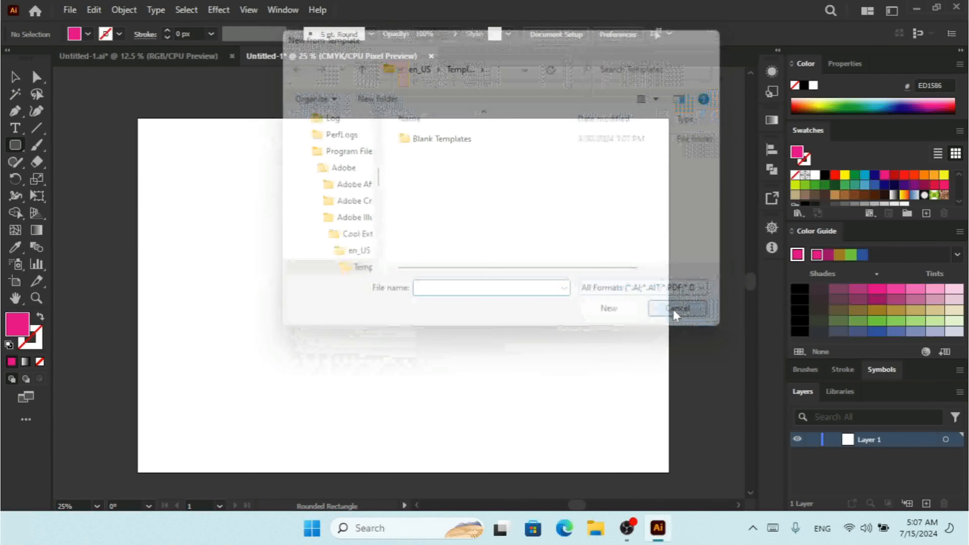
Create a new 3000 x 2000 px landscape document with one artboard in CMYK Color at Screen (72 ppi)
{"action": "left_click", "coordinate": [70, 11]}
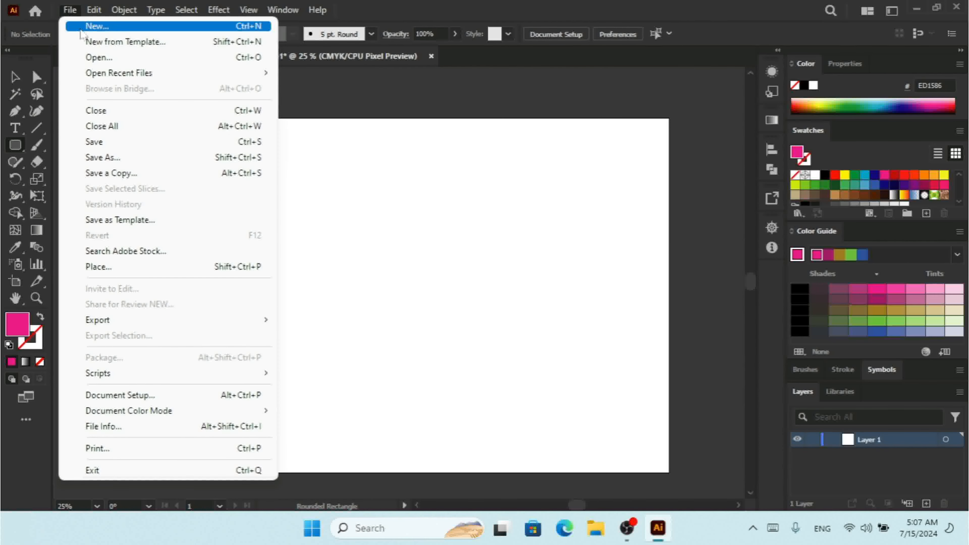
{"action": "left_click", "coordinate": [81, 29]}
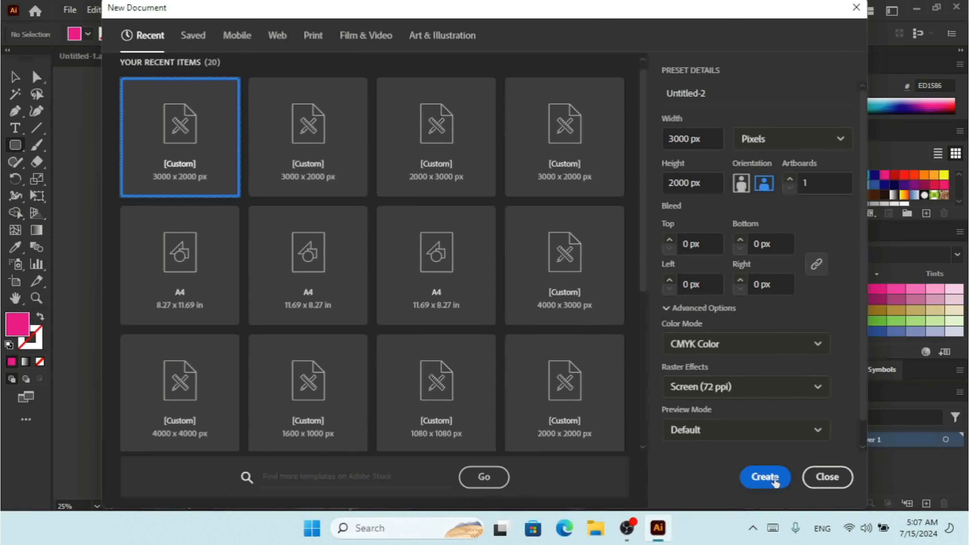
{"action": "left_click", "coordinate": [774, 480]}
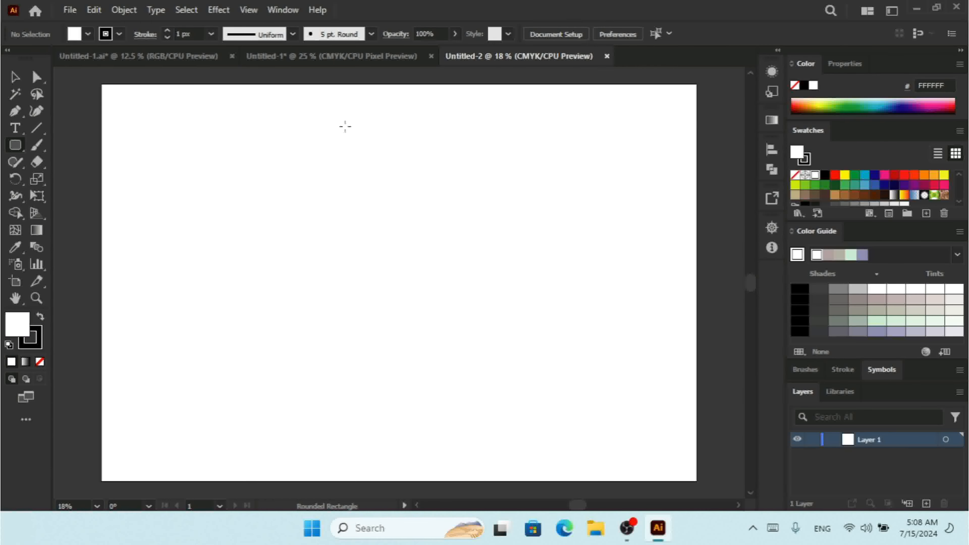
Draw a wide rectangle about 2739 x 1071 px across the middle of the artboard and fill it with blue #34B3D1
{"action": "left_click_drag", "start_coordinate": [16, 146], "coordinate": [56, 148]}
{"action": "left_click_drag", "start_coordinate": [141, 177], "coordinate": [685, 388]}
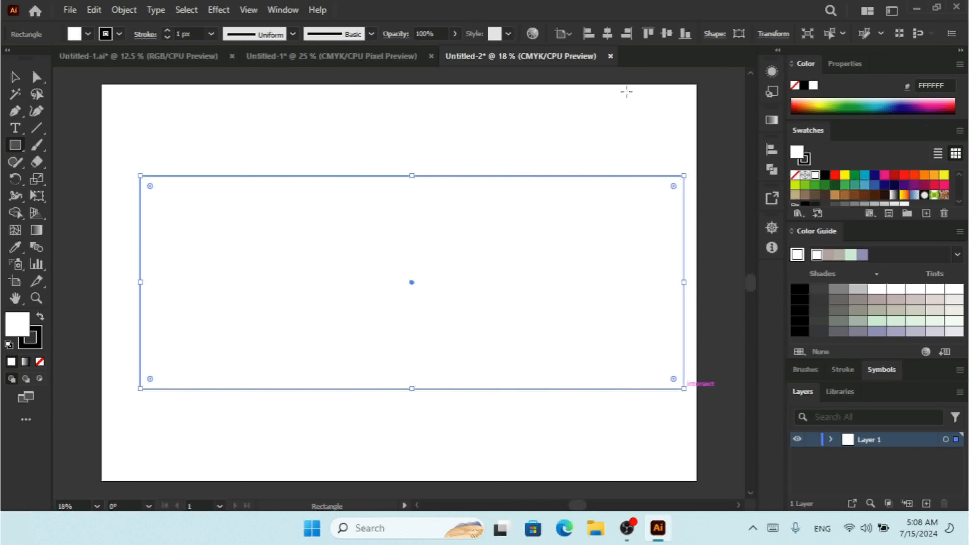
{"action": "left_click", "coordinate": [882, 103]}
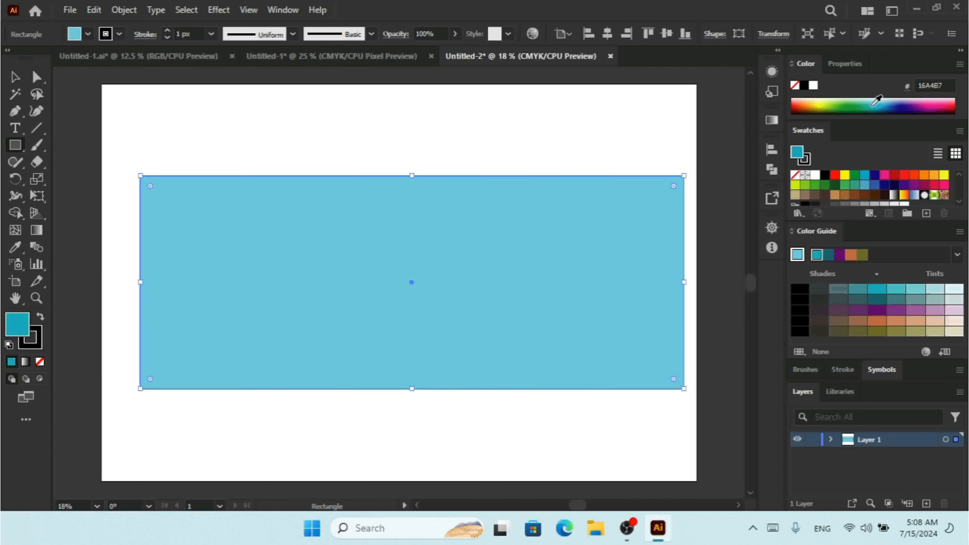
{"action": "left_click", "coordinate": [877, 101]}
{"action": "left_click", "coordinate": [878, 100]}
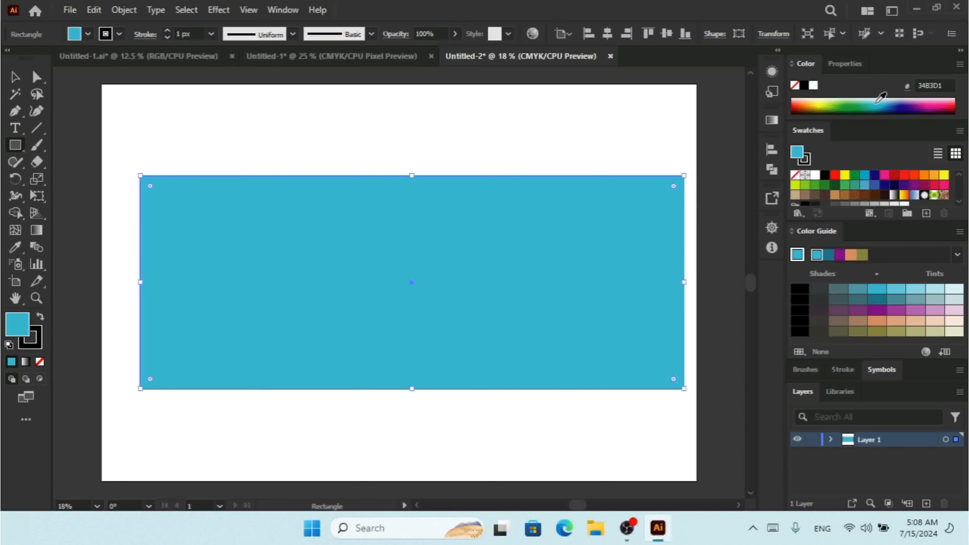
Fit the artboard to the selected blue rectangle
{"action": "left_click", "coordinate": [13, 78]}
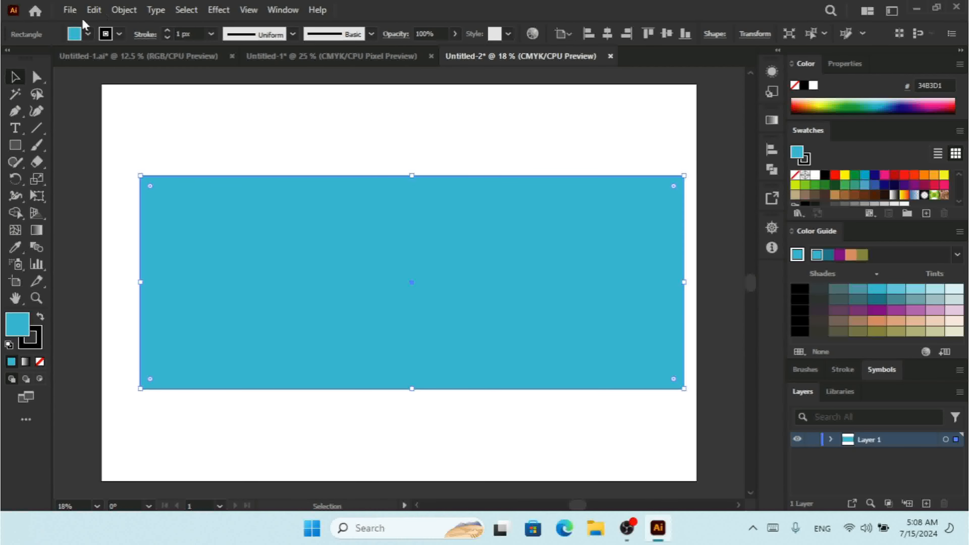
{"action": "left_click", "coordinate": [123, 10]}
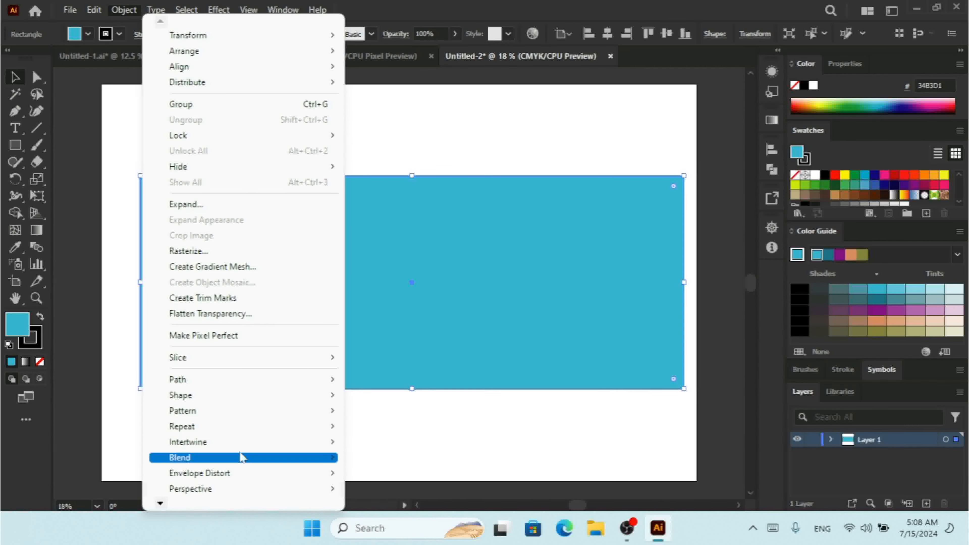
{"action": "mouse_move", "coordinate": [242, 457]}
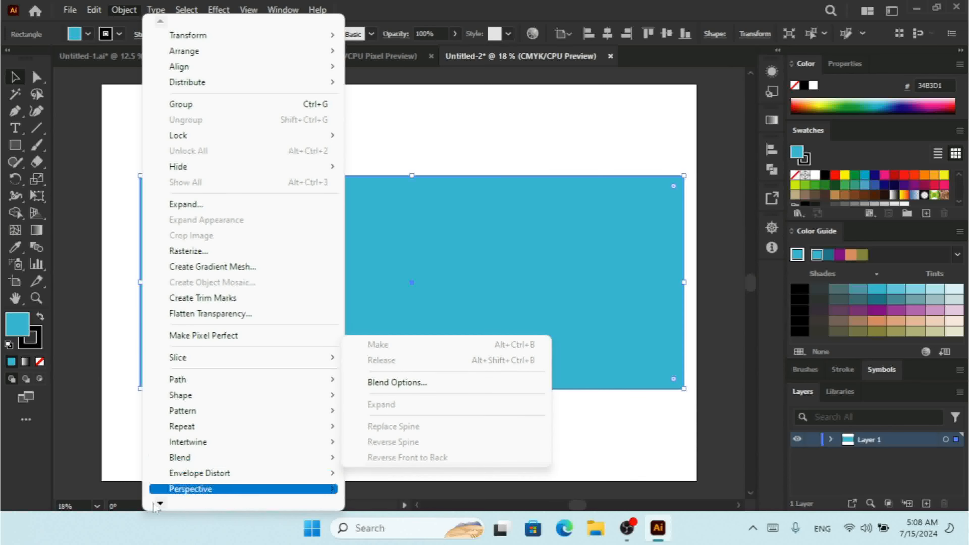
{"action": "mouse_move", "coordinate": [160, 504]}
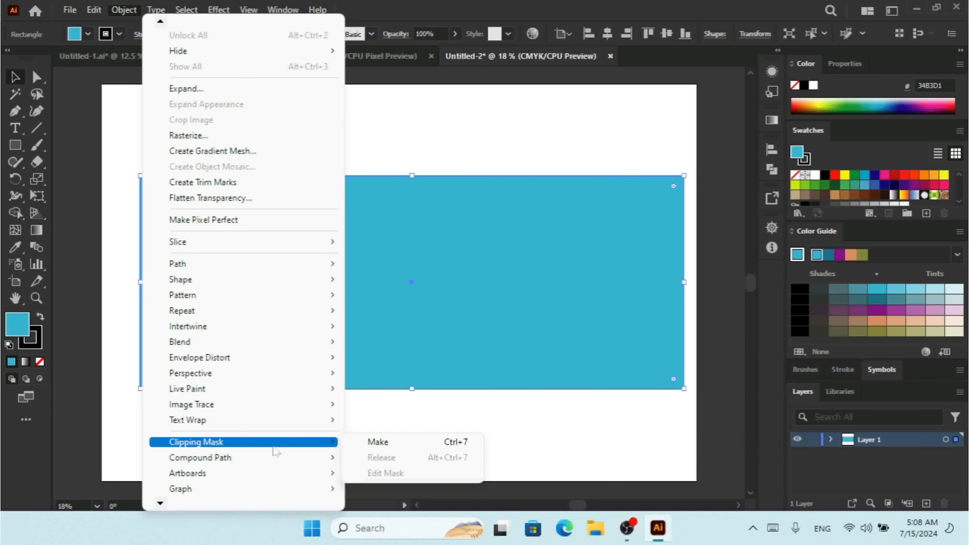
{"action": "mouse_move", "coordinate": [292, 475]}
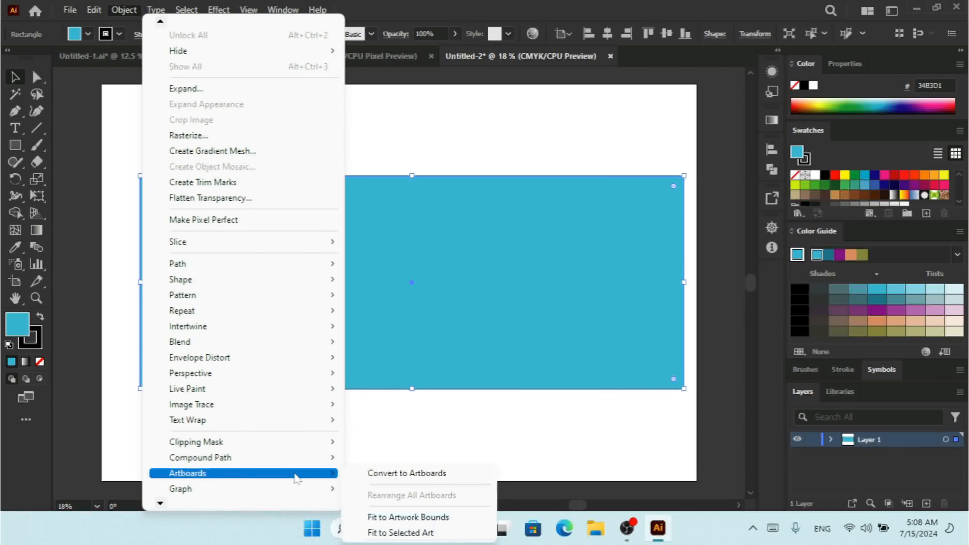
{"action": "left_click", "coordinate": [418, 533]}
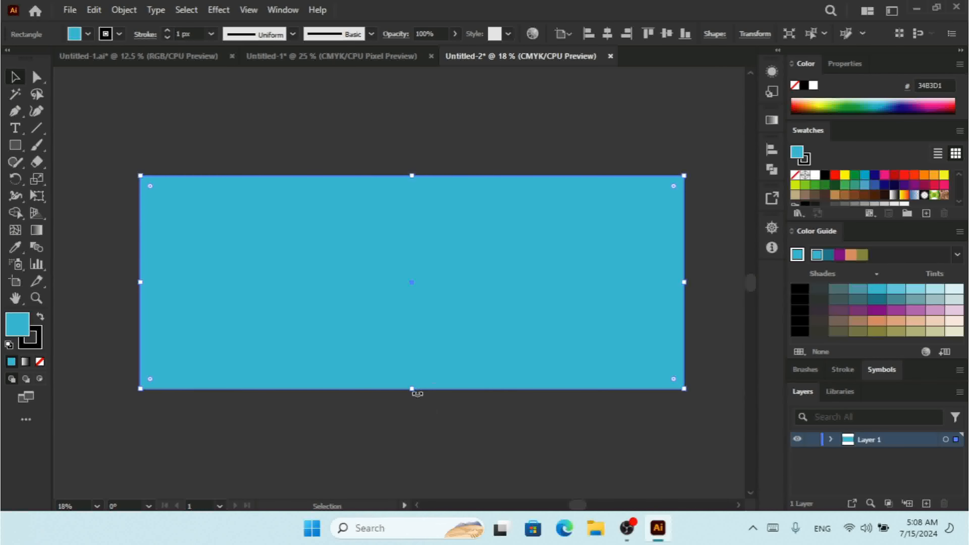
Set the blue rectangle's stroke to 0 px and refit the artboard to the selected art
{"action": "left_click", "coordinate": [168, 37]}
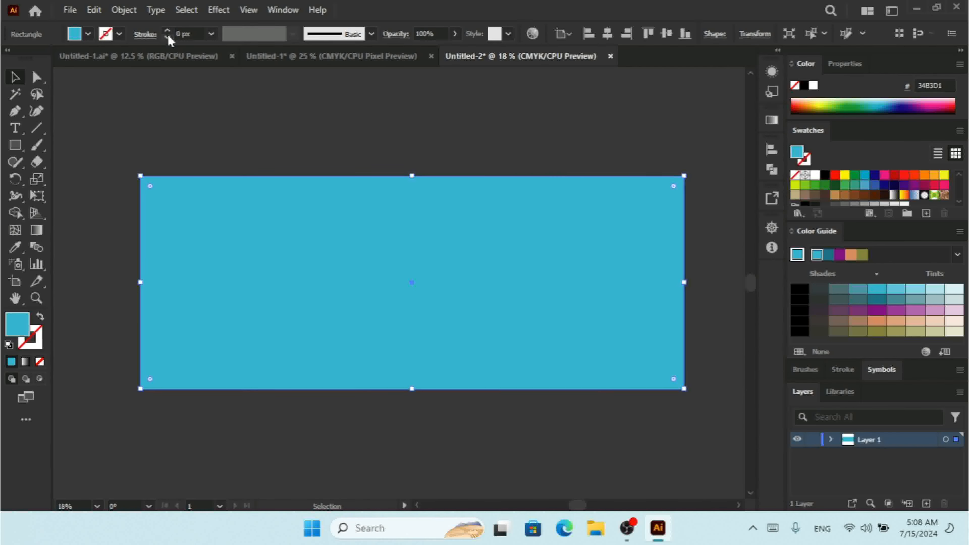
{"action": "left_click", "coordinate": [301, 115]}
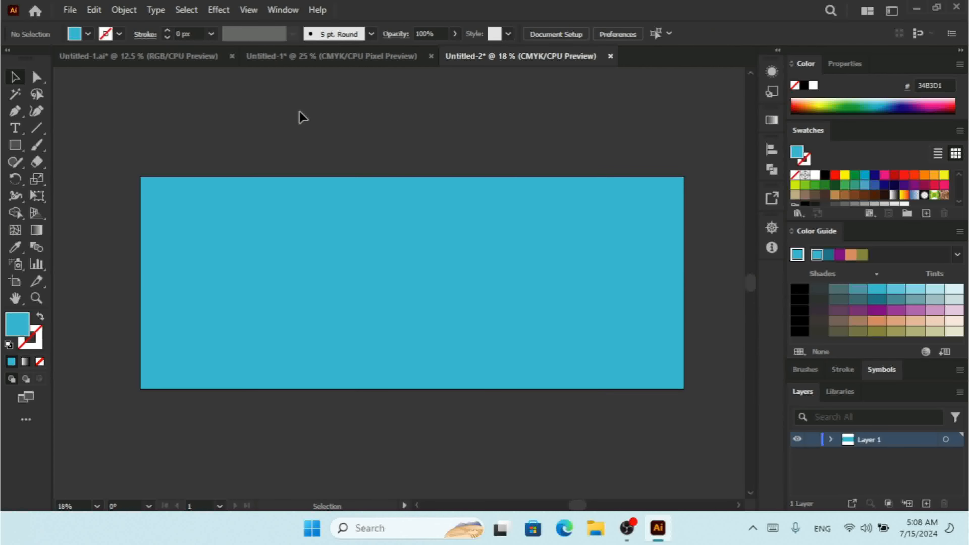
{"action": "left_click", "coordinate": [309, 266]}
{"action": "left_click", "coordinate": [124, 10]}
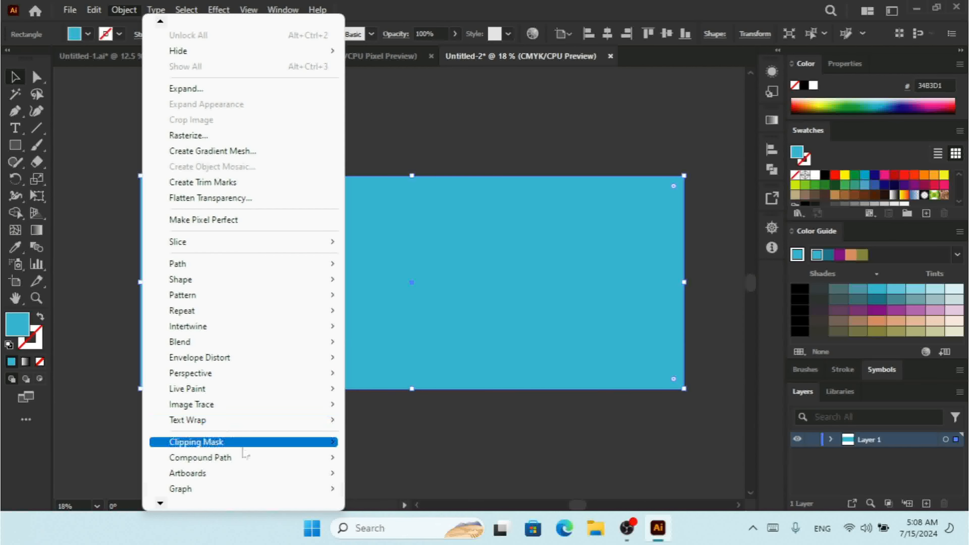
{"action": "mouse_move", "coordinate": [283, 475]}
{"action": "left_click", "coordinate": [405, 531]}
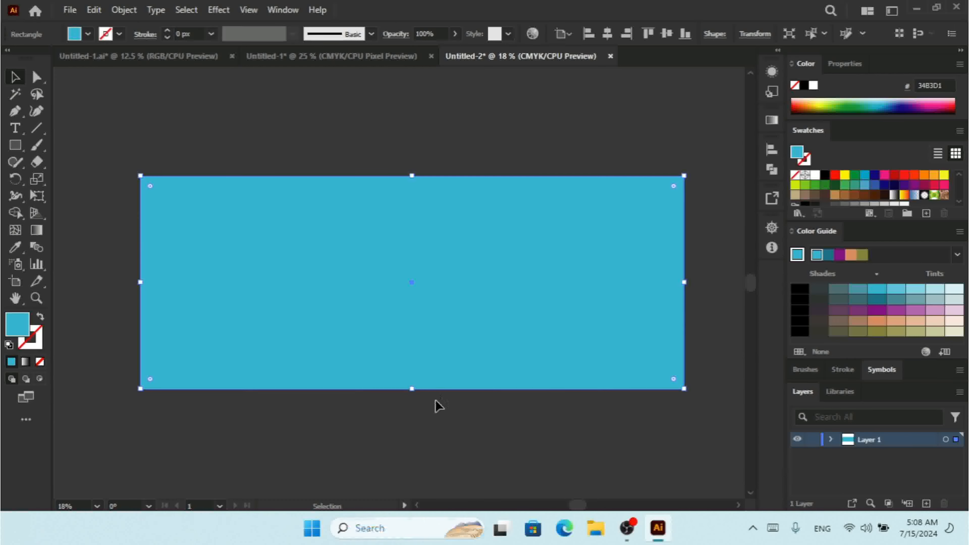
Shorten the rectangle from its lower edge to expose a narrow white strip of artboard, and open the artwork in Save for Web
{"action": "left_click_drag", "start_coordinate": [414, 390], "coordinate": [415, 357]}
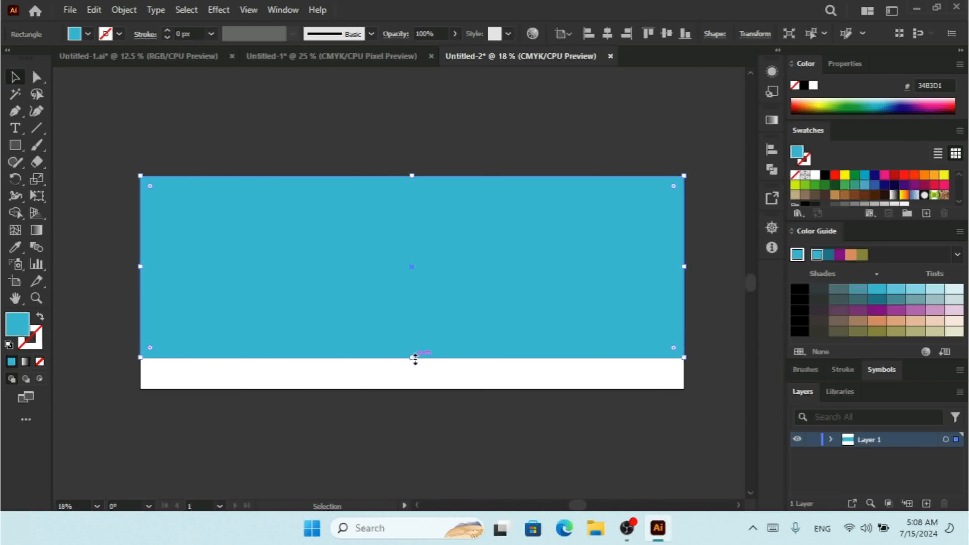
{"action": "left_click", "coordinate": [69, 11]}
{"action": "mouse_move", "coordinate": [204, 320]}
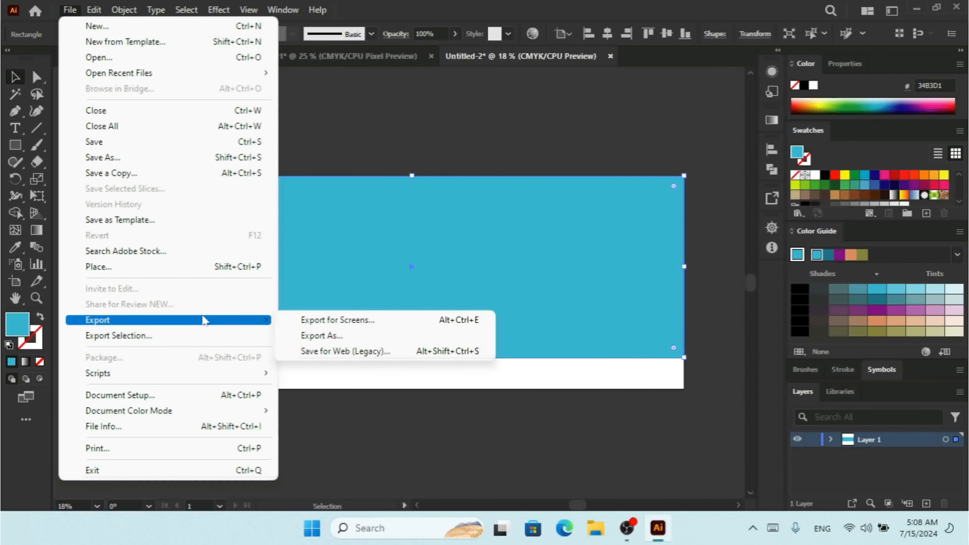
{"action": "left_click", "coordinate": [352, 351]}
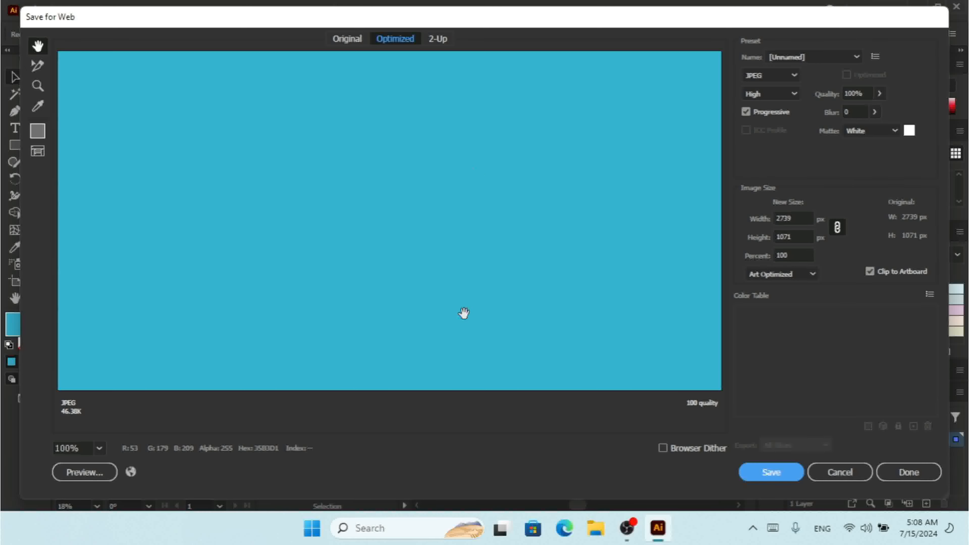
Examine the boundary between the blue rectangle and the white strip at 600% in the export preview, and cancel the export
{"action": "left_click_drag", "start_coordinate": [464, 314], "coordinate": [470, 140]}
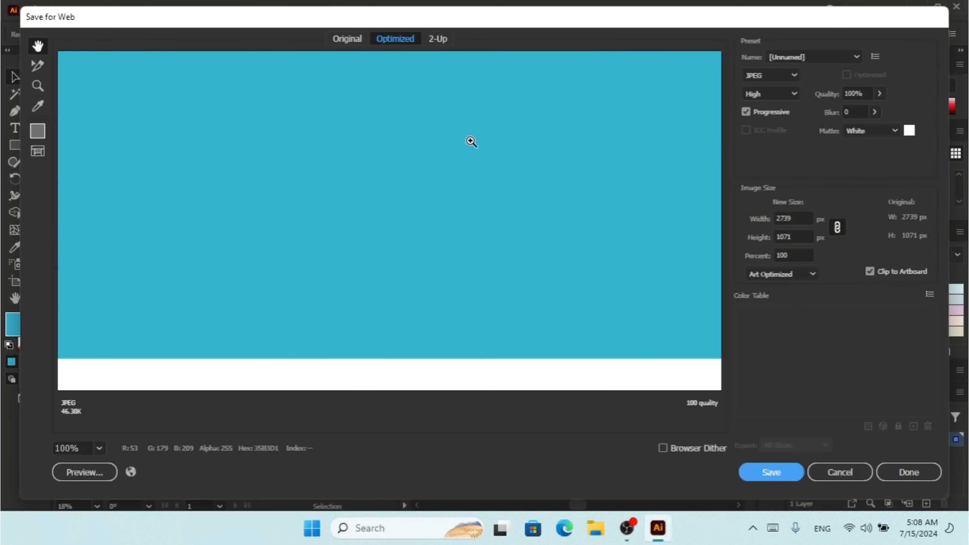
{"action": "left_click", "coordinate": [471, 141], "text": "ctrl"}
{"action": "left_click", "coordinate": [470, 140], "text": "ctrl"}
{"action": "left_click_drag", "start_coordinate": [489, 123], "coordinate": [535, 308]}
{"action": "left_click", "coordinate": [500, 244], "text": "ctrl"}
{"action": "left_click", "coordinate": [535, 305], "text": "ctrl"}
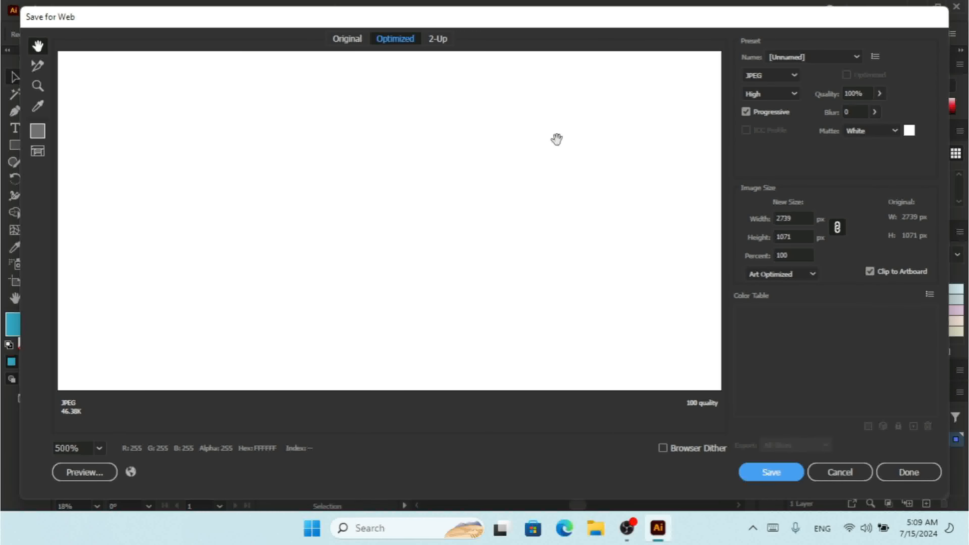
{"action": "left_click_drag", "start_coordinate": [563, 167], "coordinate": [550, 269]}
{"action": "left_click", "coordinate": [549, 270], "text": "ctrl"}
{"action": "left_click_drag", "start_coordinate": [564, 104], "coordinate": [573, 215]}
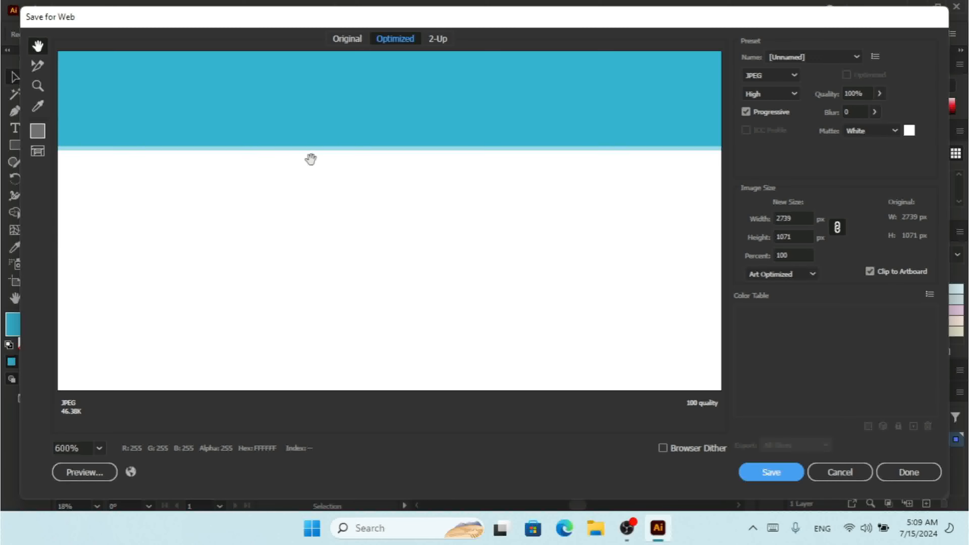
{"action": "left_click", "coordinate": [847, 477]}
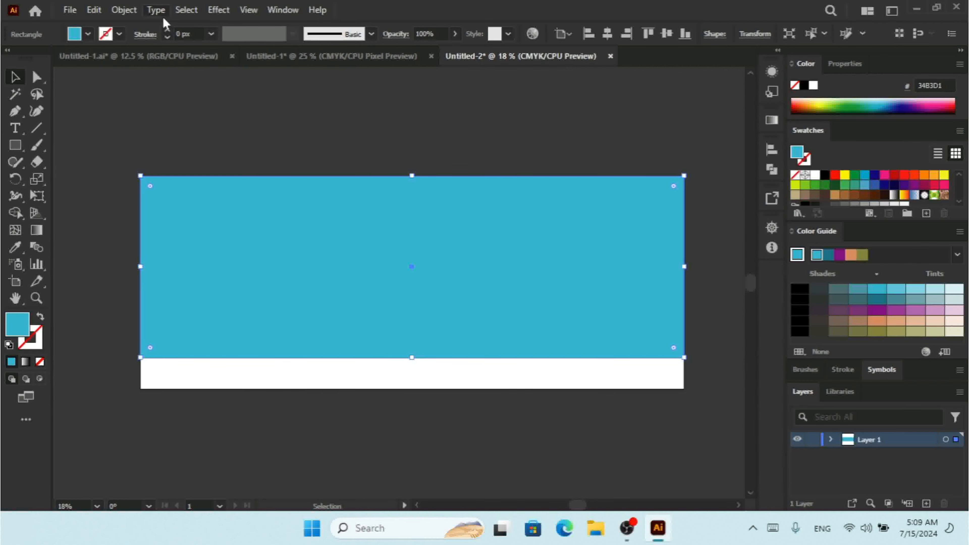
Apply Make Pixel Perfect to the shortened rectangle and reopen the artwork in Save for Web
{"action": "left_click", "coordinate": [120, 13]}
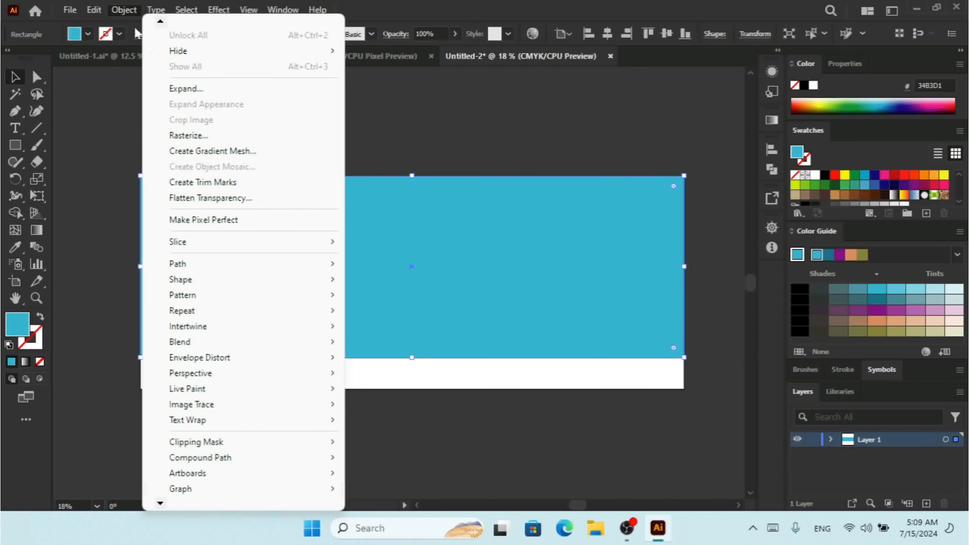
{"action": "left_click", "coordinate": [234, 225]}
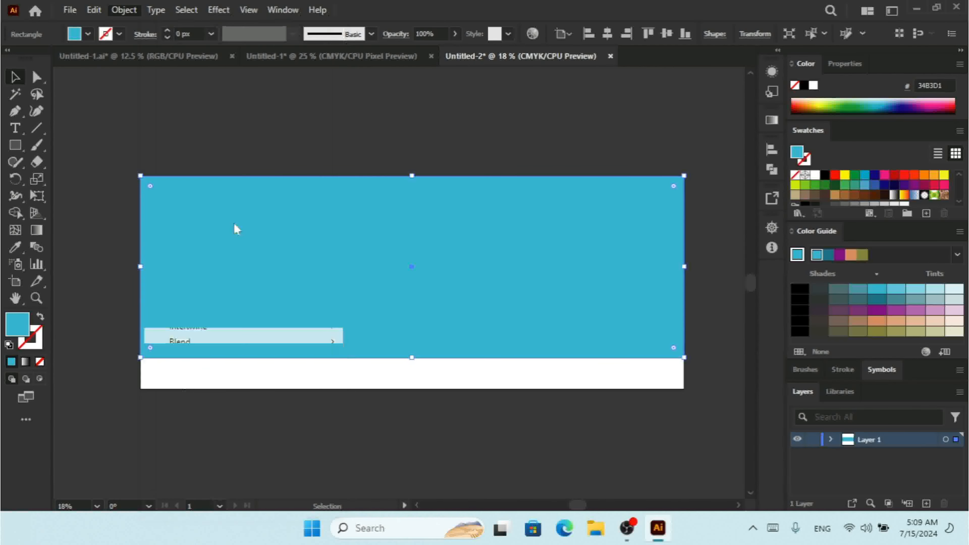
{"action": "left_click", "coordinate": [68, 12]}
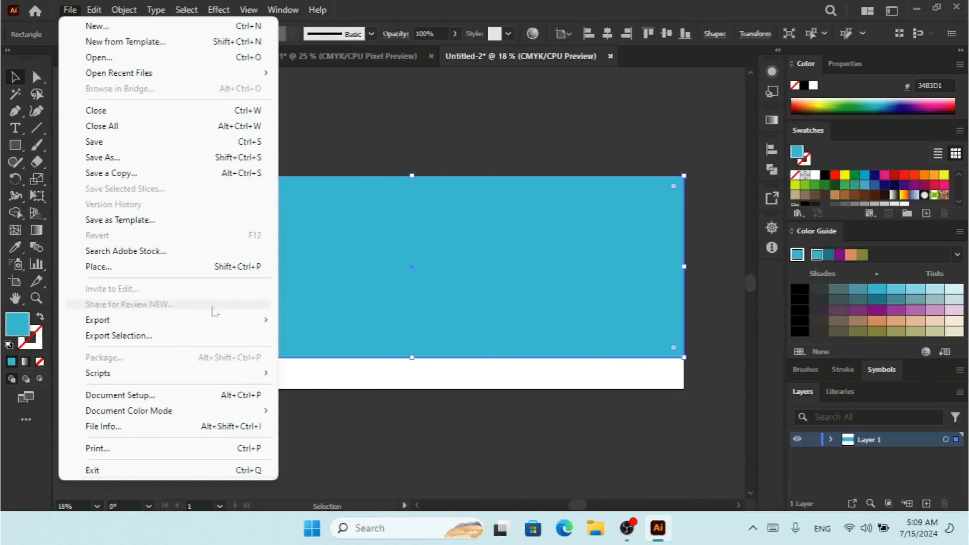
{"action": "mouse_move", "coordinate": [263, 321]}
{"action": "left_click", "coordinate": [346, 353]}
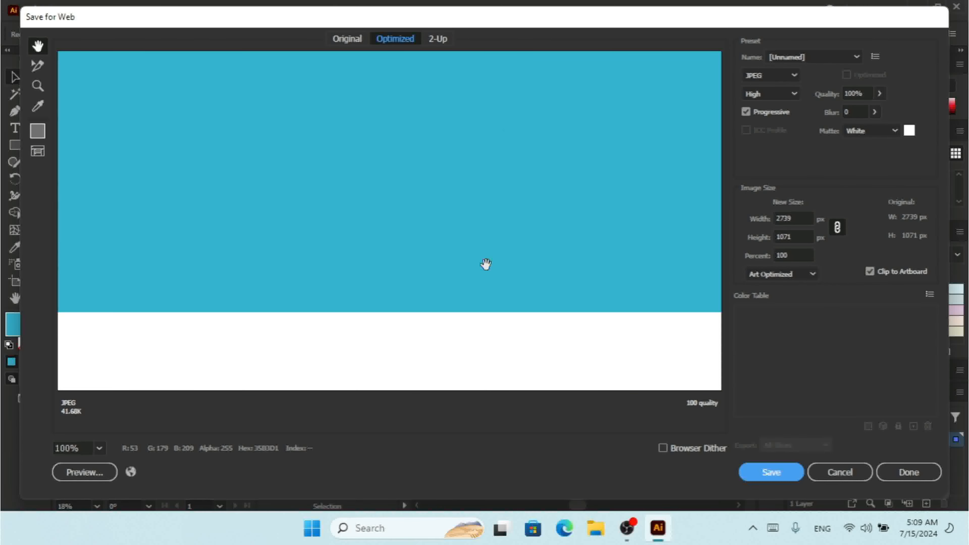
Inspect the realigned rectangle's lower edge at 600% for blurred pixels and close the export preview without saving
{"action": "key", "text": "ctrl+plus"}
{"action": "key", "text": "ctrl+plus"}
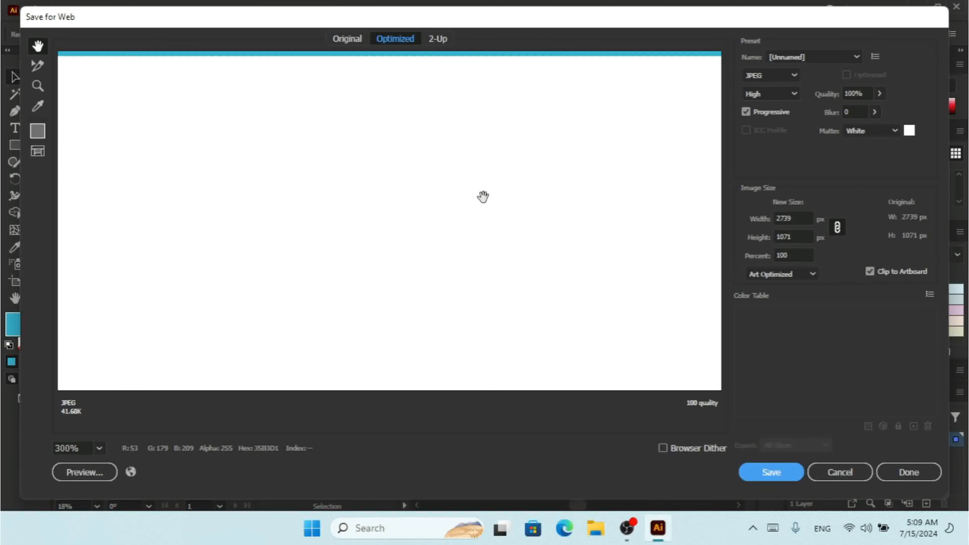
{"action": "left_click_drag", "start_coordinate": [535, 131], "coordinate": [544, 273]}
{"action": "key", "text": "ctrl+plus"}
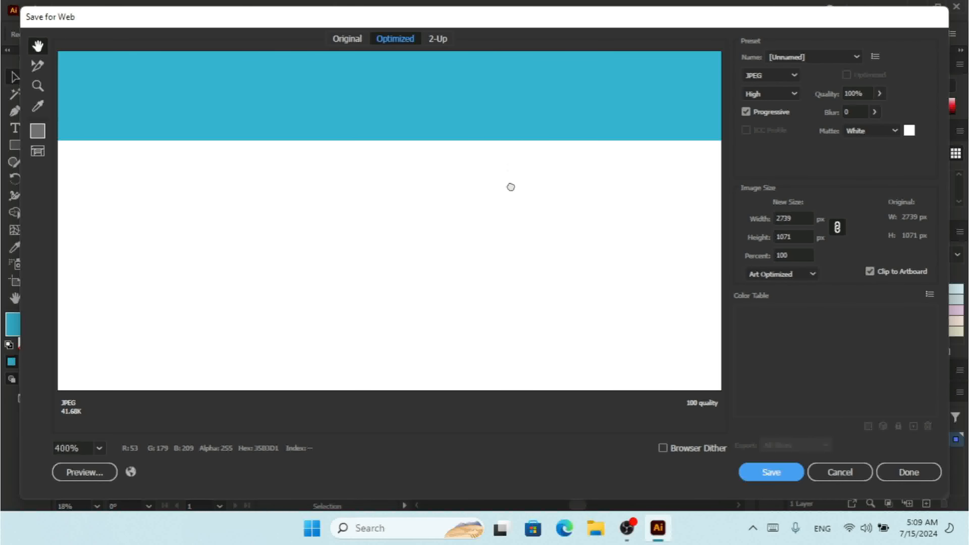
{"action": "key", "text": "ctrl+plus"}
{"action": "left_click_drag", "start_coordinate": [579, 166], "coordinate": [582, 340]}
{"action": "left_click_drag", "start_coordinate": [552, 136], "coordinate": [554, 252]}
{"action": "left_click_drag", "start_coordinate": [539, 175], "coordinate": [539, 266]}
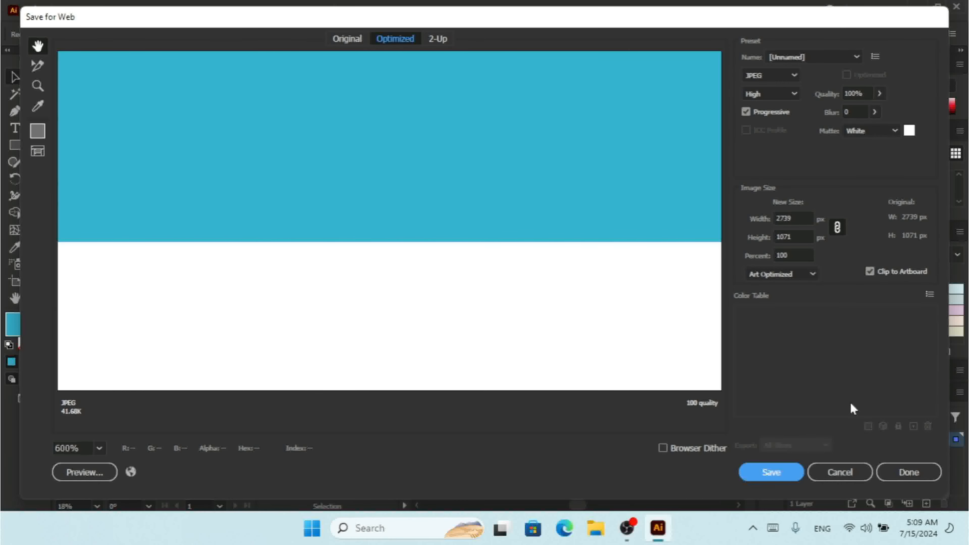
{"action": "left_click", "coordinate": [845, 468]}
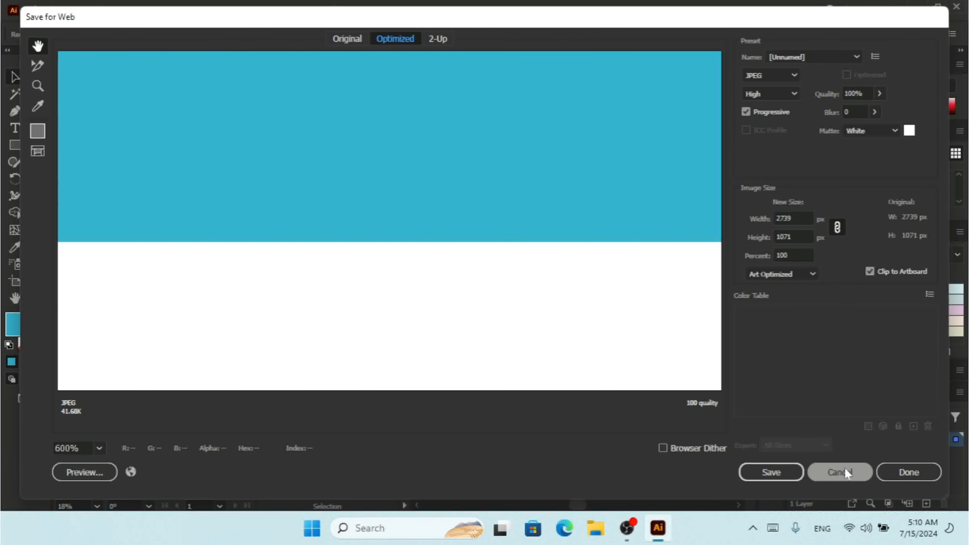